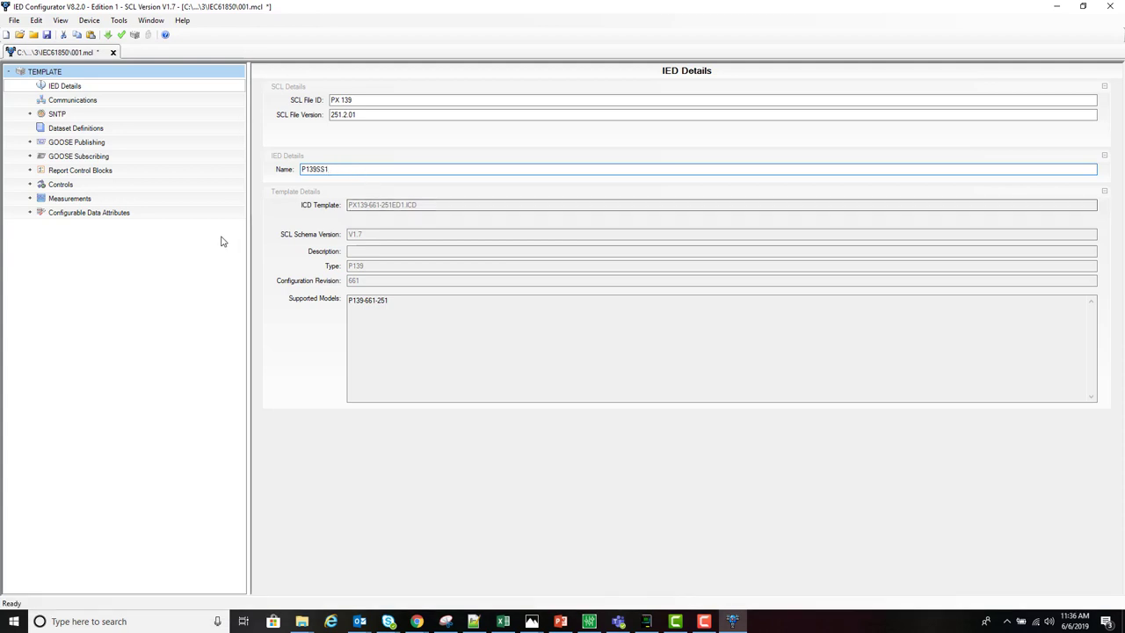
Step: In the communications settings, set Interface 1's IP address to 192.168.10.100 and its subnet mask to 255.255.255.0
key("Tab")
left_click(87, 102)
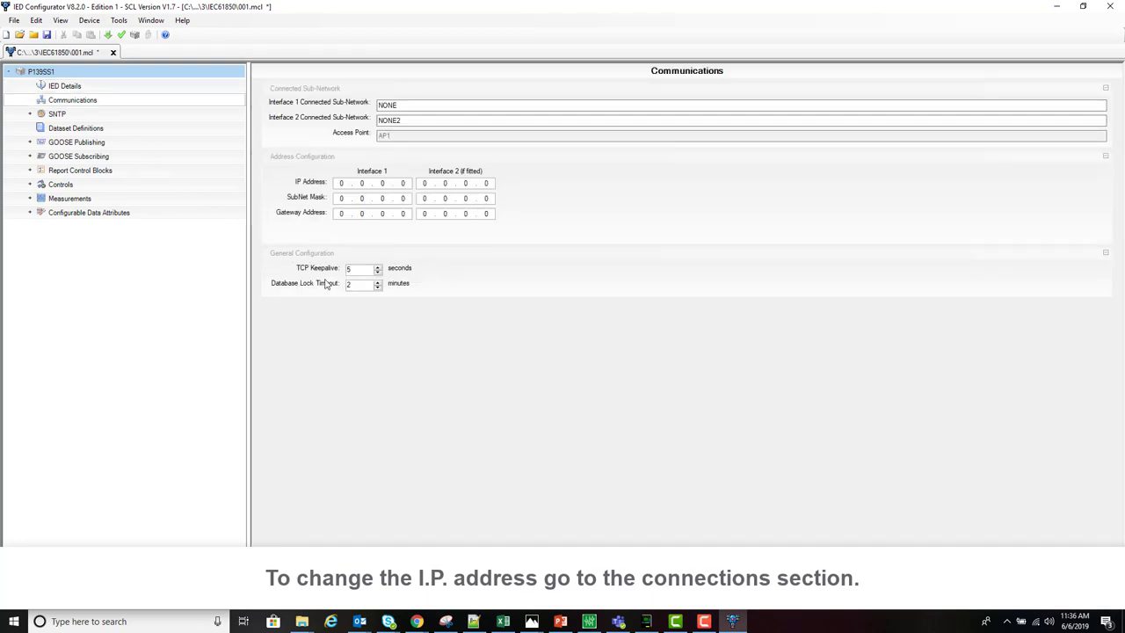
left_click(346, 183)
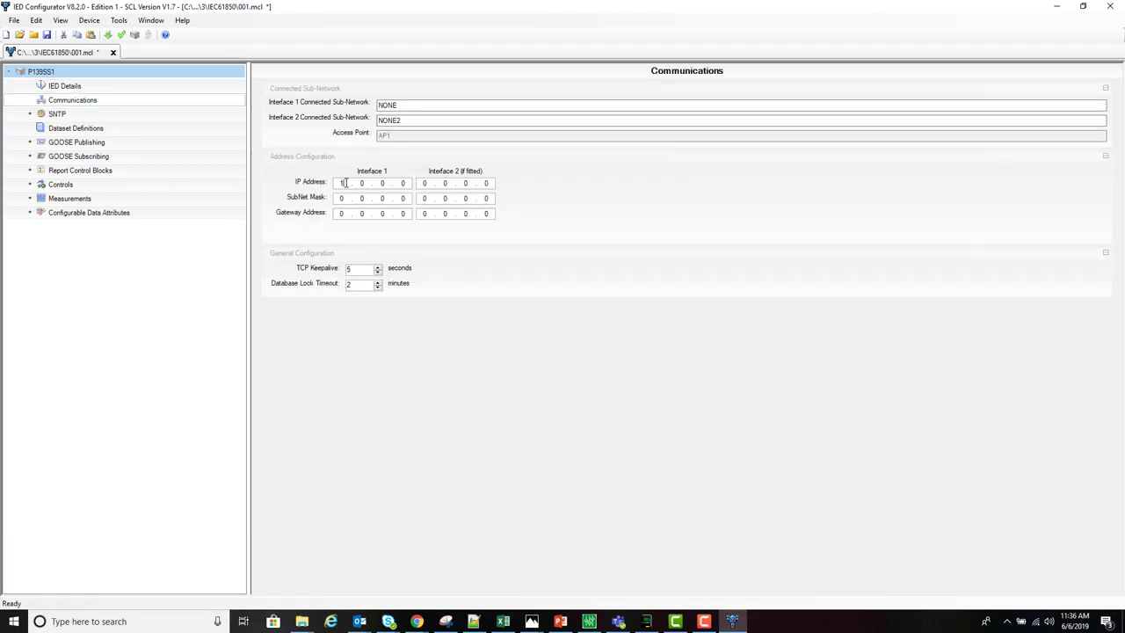
type("192.168.1")
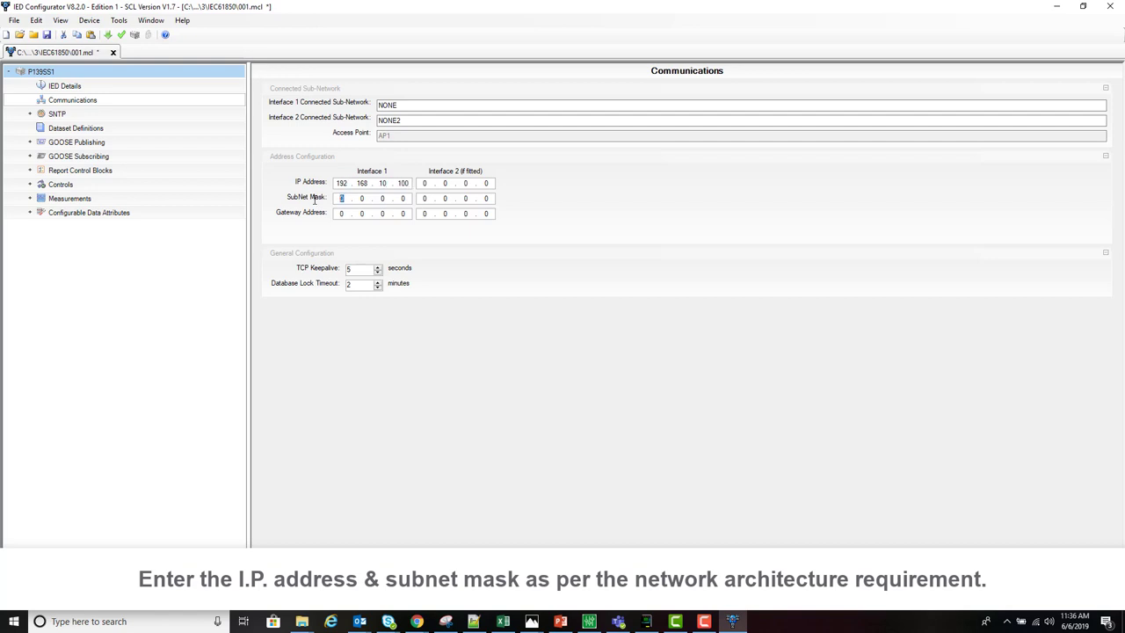
type("55.255.255")
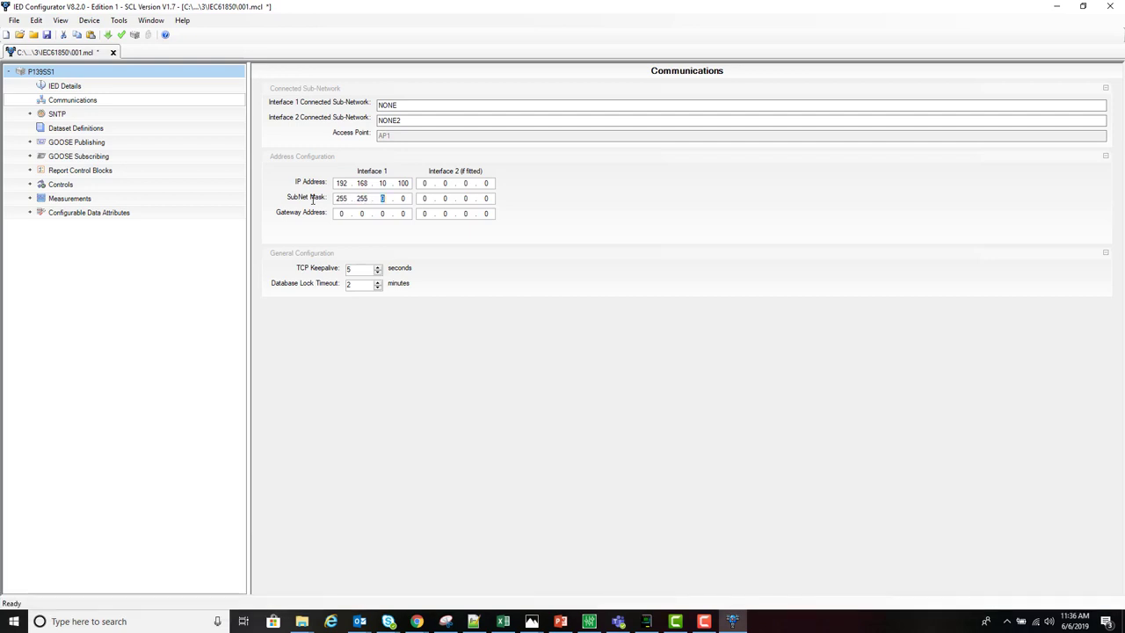
Step: Enter the time server's IP address, beginning with 192.168.10, for SNTP External Server 1
left_click(58, 114)
double_click(58, 115)
left_click(88, 143)
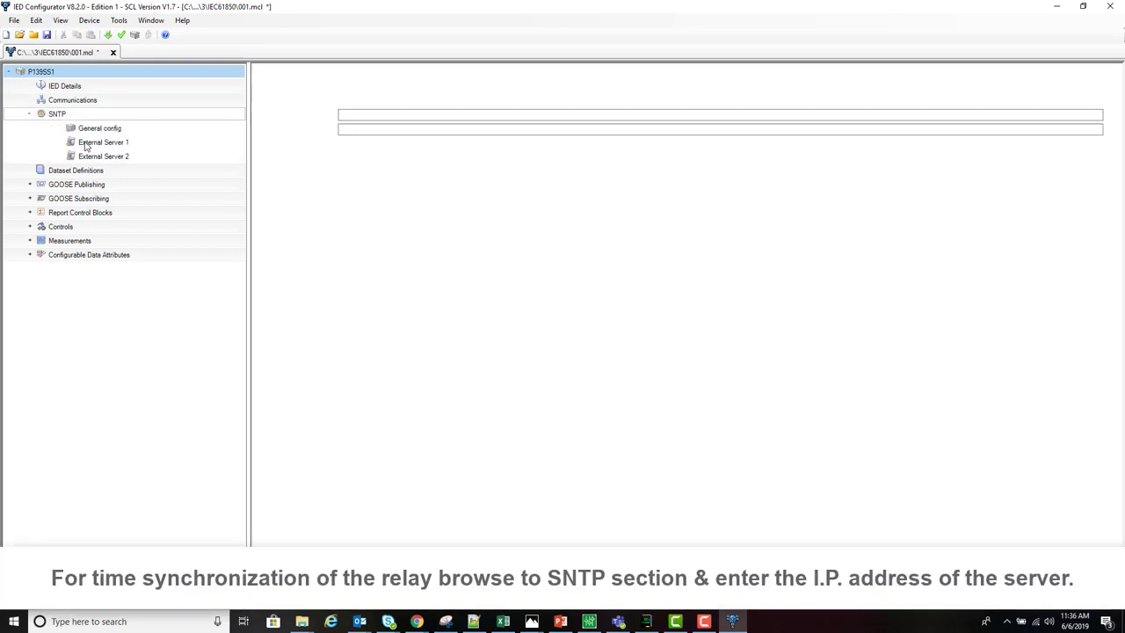
left_click(346, 144)
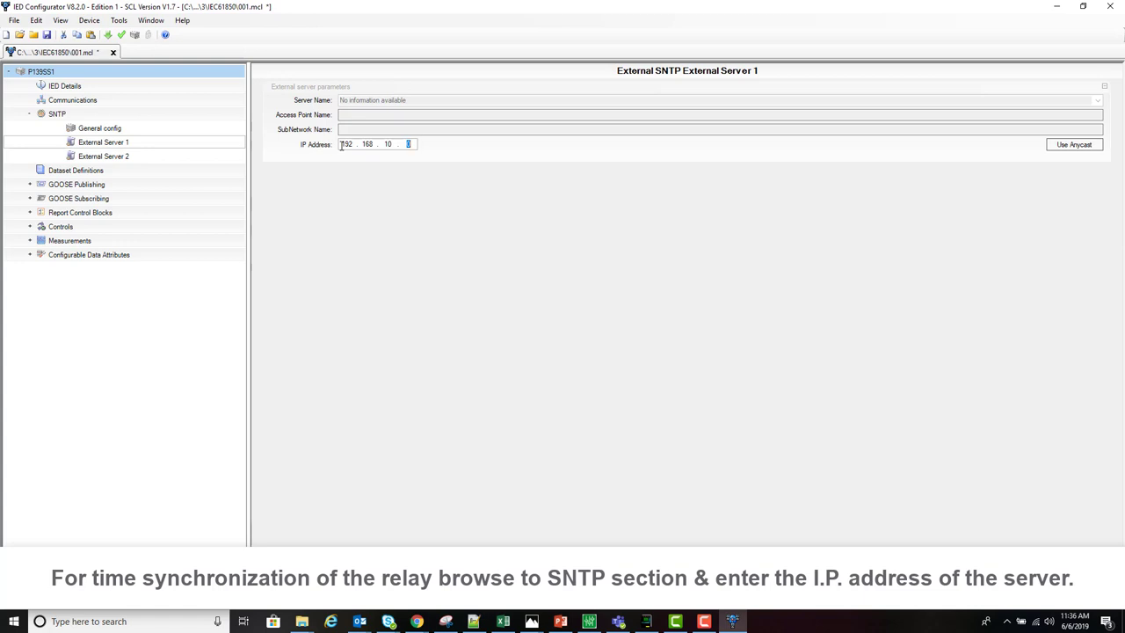
Step: Add a dataset located at System\LLN0 and name it GOOSEDATA
left_click(85, 171)
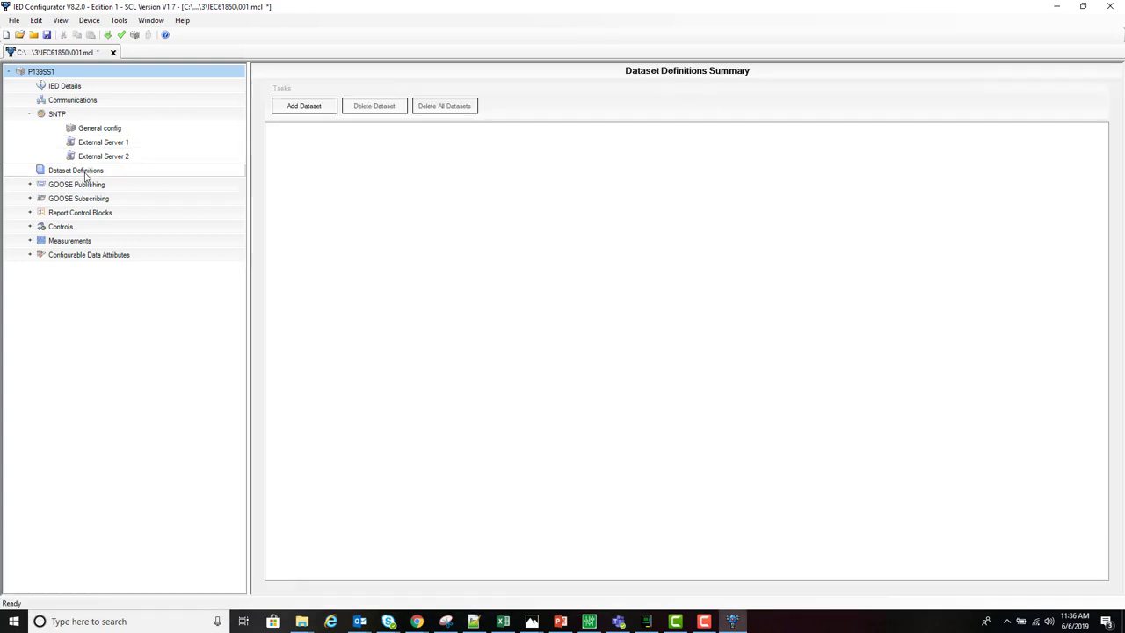
left_click(294, 108)
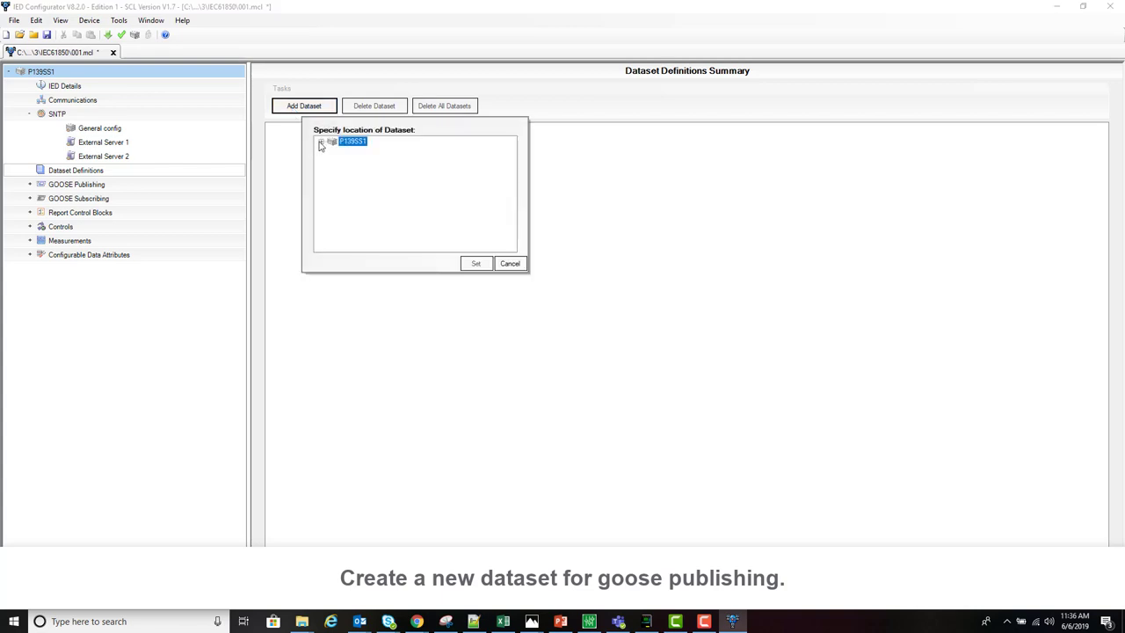
left_click(321, 143)
left_click(332, 192)
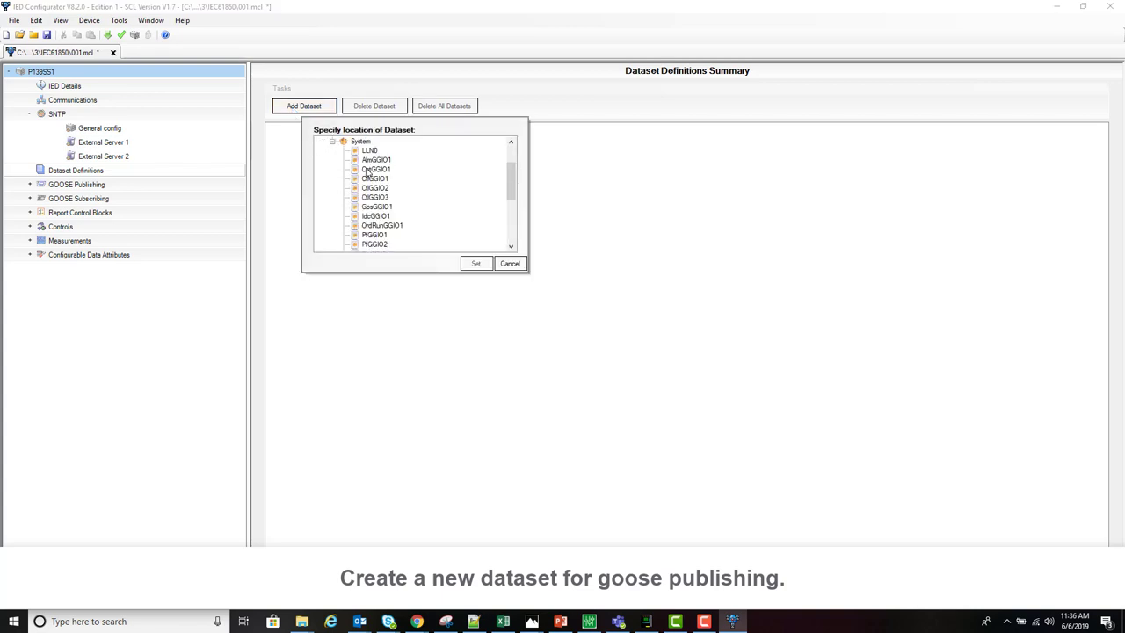
left_click(371, 153)
left_click(472, 263)
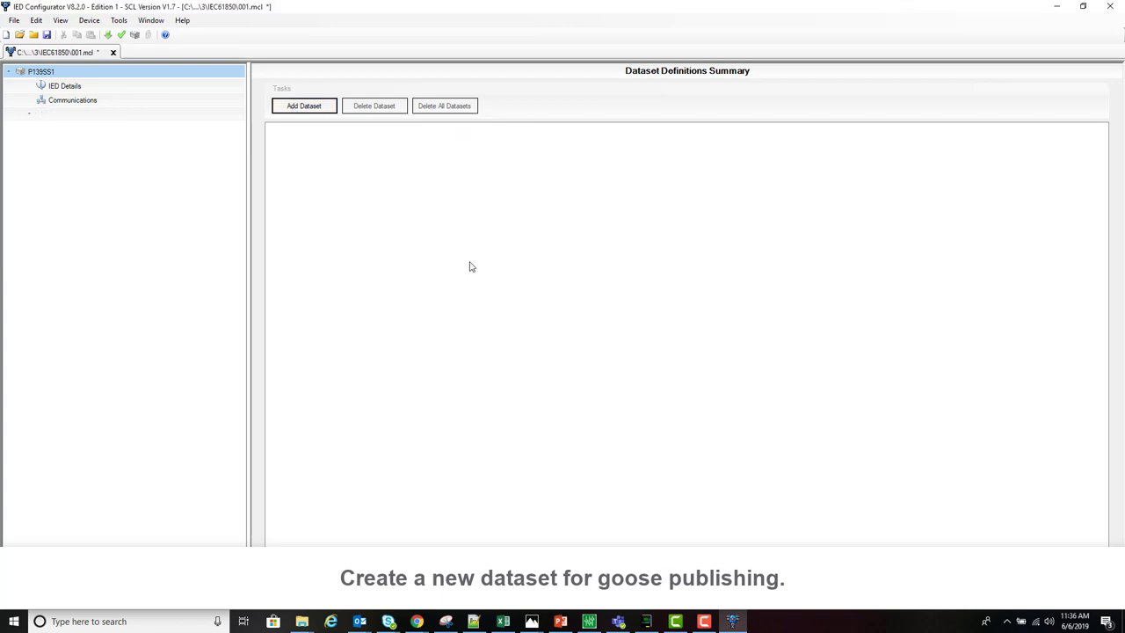
double_click(300, 103)
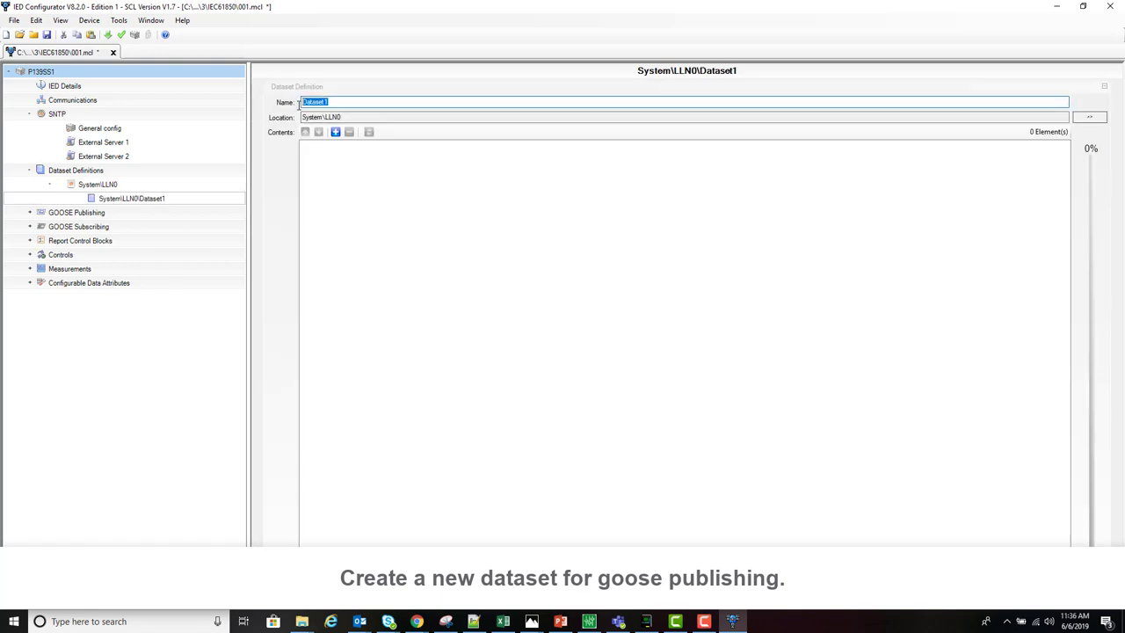
type("GOOSEDATA")
key("Tab")
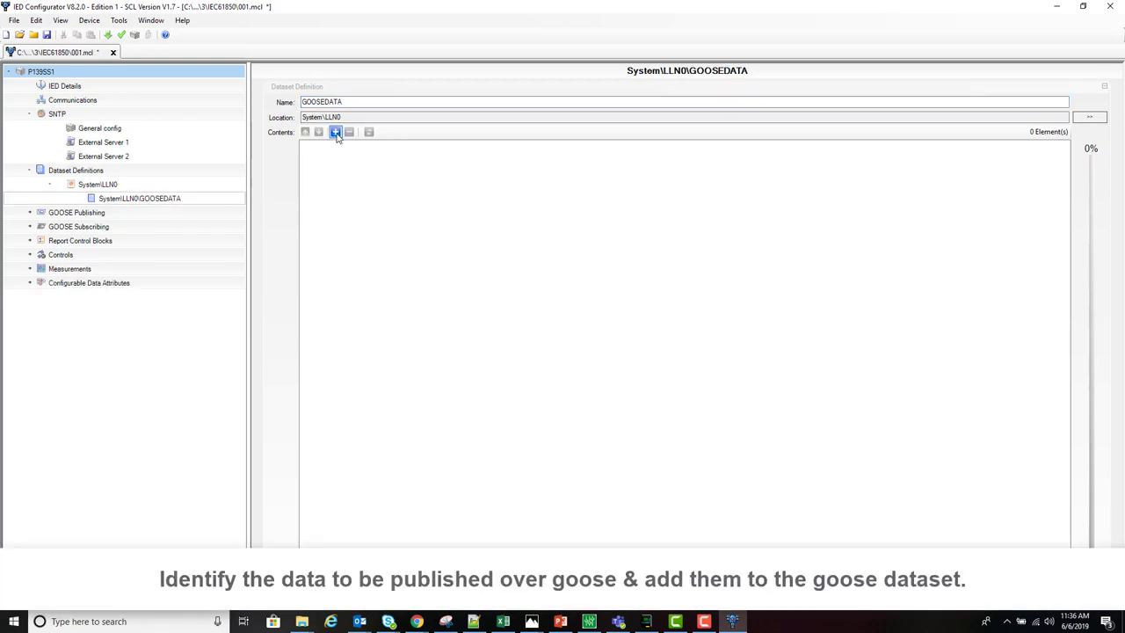
Step: Start adding contents to the GOOSEDATA dataset and select the stVal attribute of Ind1 under System/SigGGIO1.ST
left_click(334, 132)
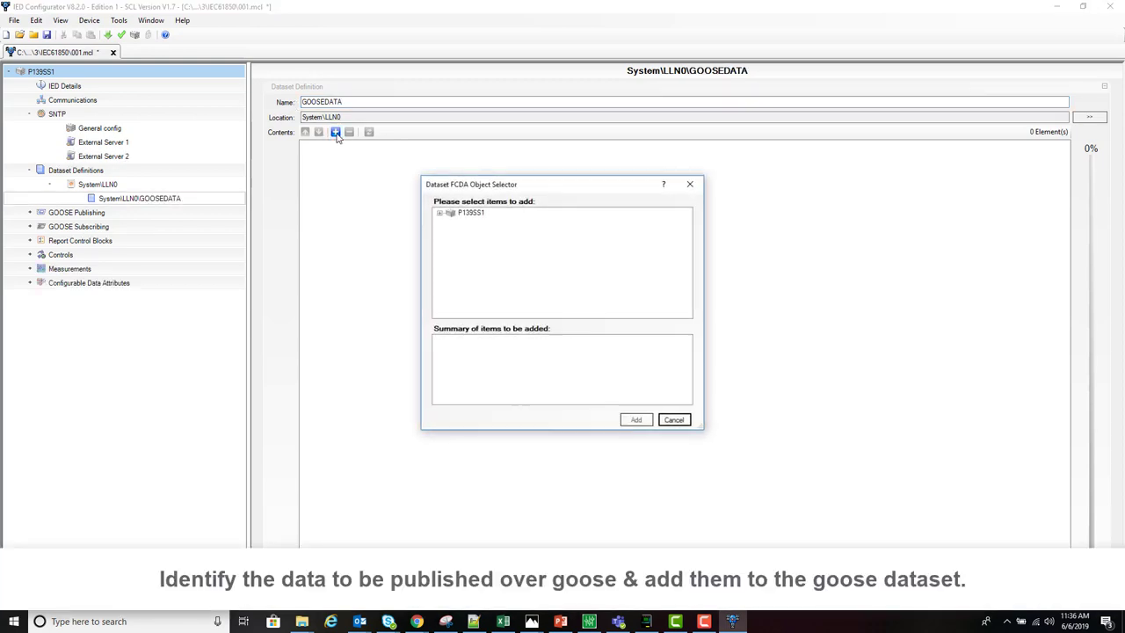
left_click(439, 213)
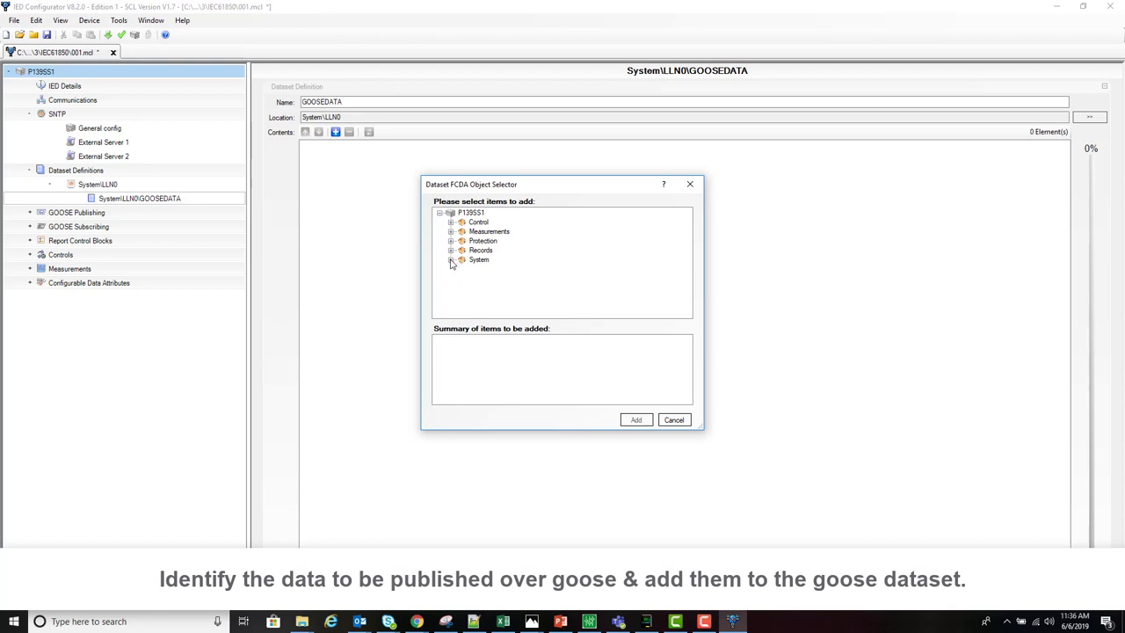
left_click(450, 261)
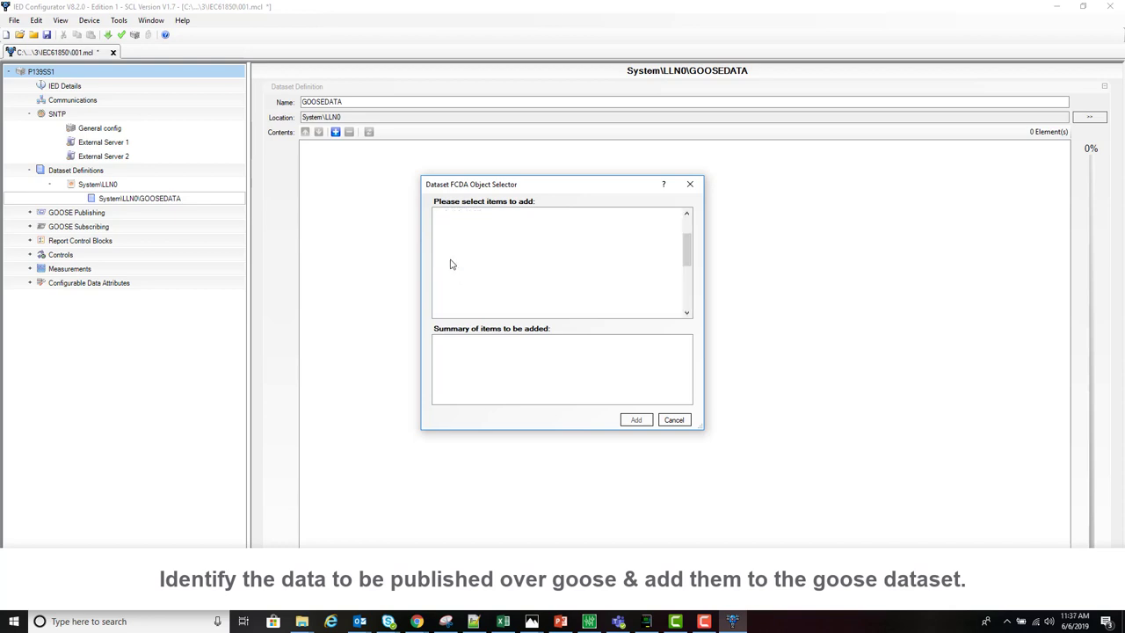
left_click(687, 313)
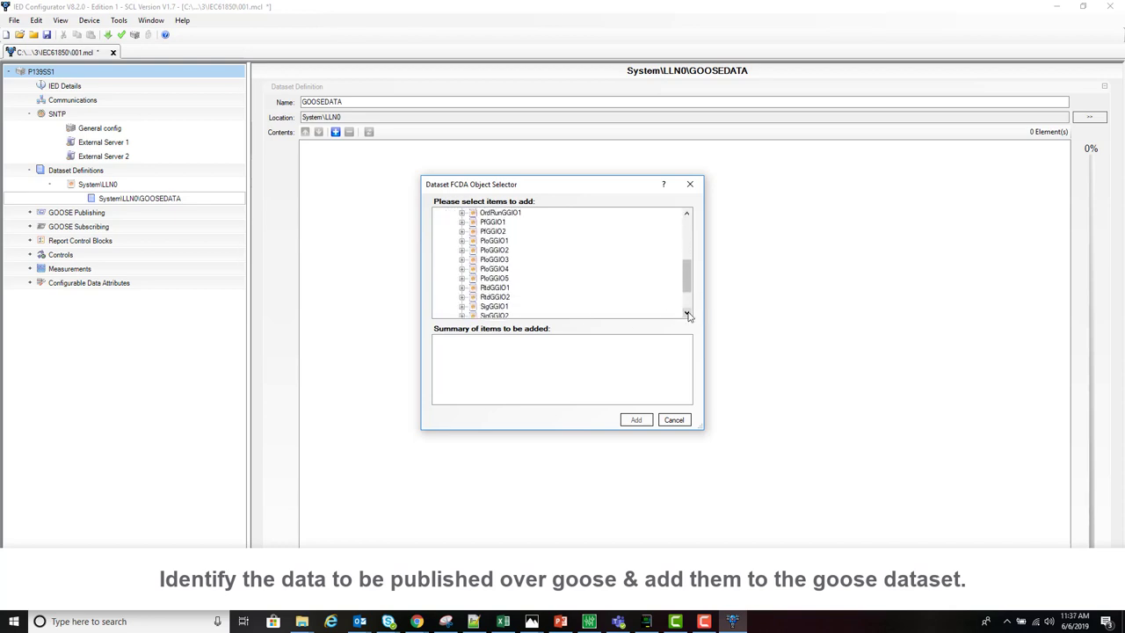
left_click(688, 314)
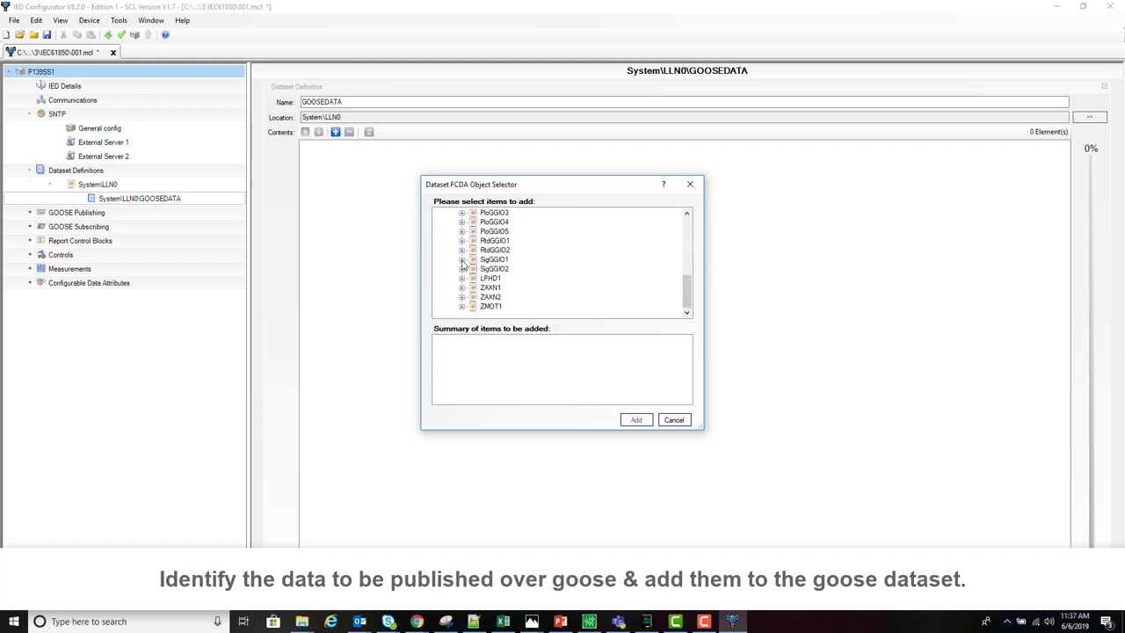
left_click(462, 260)
left_click(473, 275)
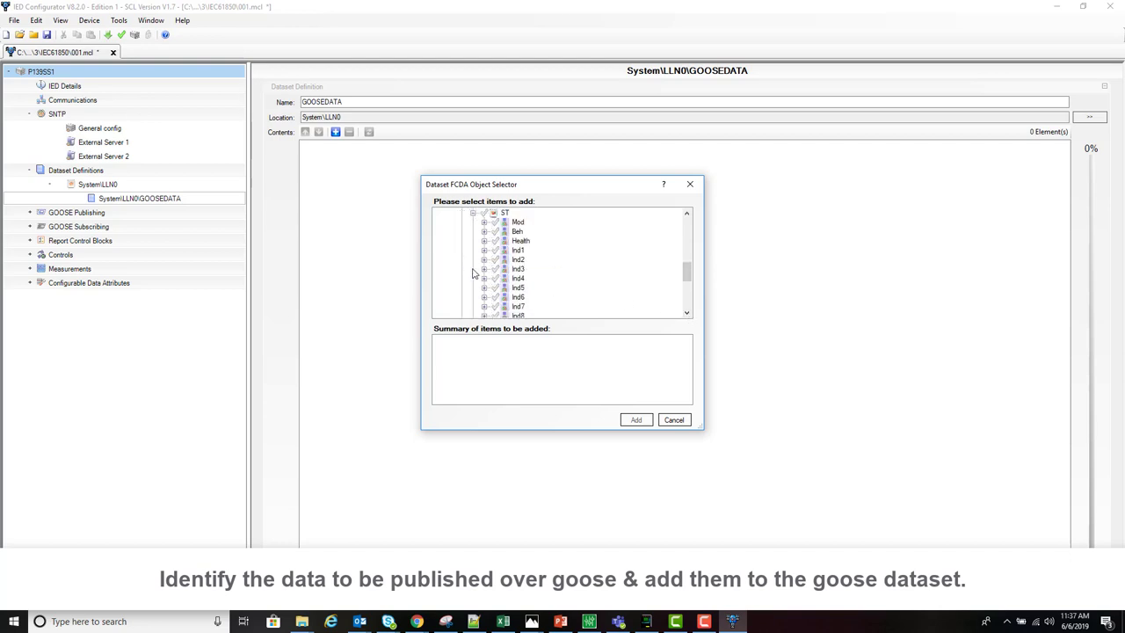
left_click(483, 250)
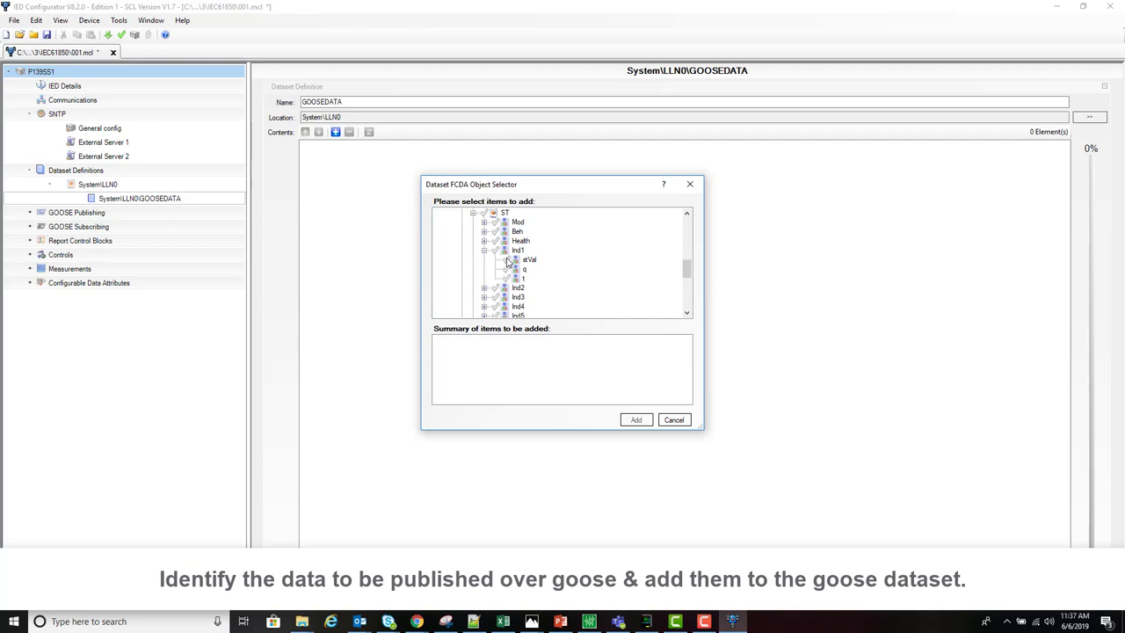
left_click(507, 260)
left_click(484, 251)
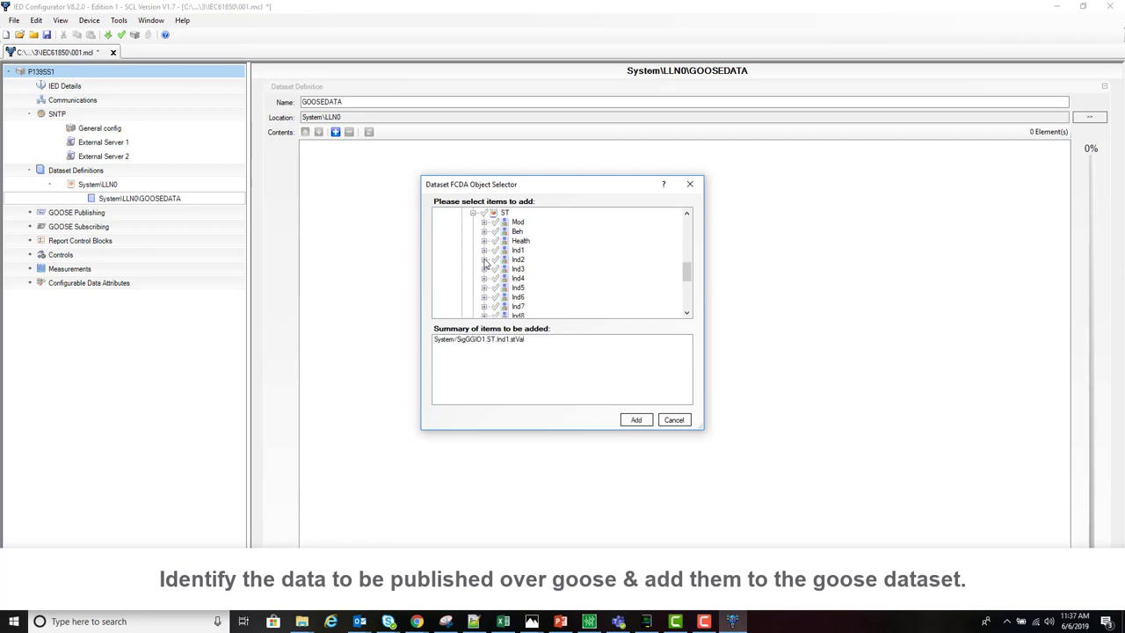
Step: Select the stVal attribute of Ind2 under System/SigGGIO1.ST as a further dataset item
left_click(483, 260)
left_click(508, 270)
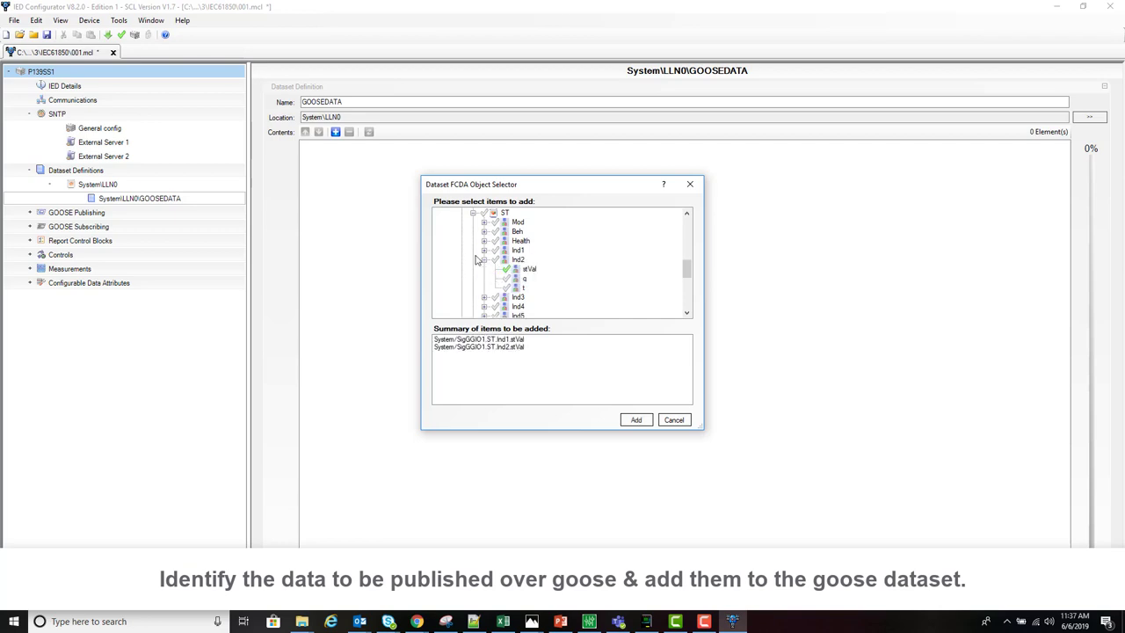
left_click(484, 260)
left_click(474, 215)
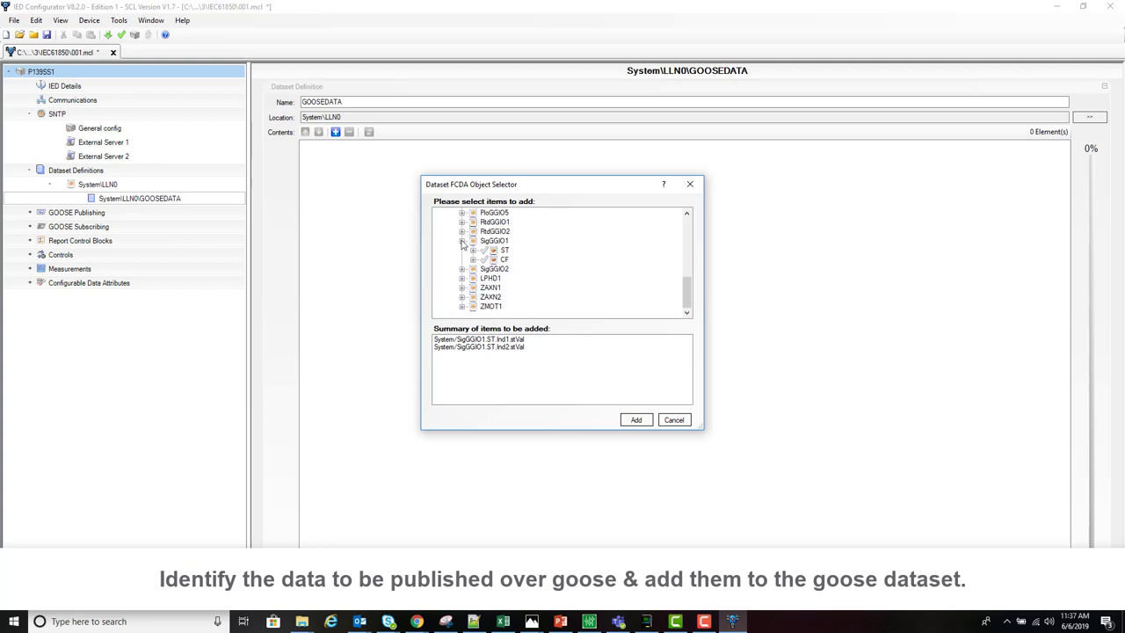
left_click(462, 241)
Step: Select the general attributes of Str and Op under Protection/DtpPhsPTOC1.ST for the dataset
left_click_drag(687, 290, 688, 252)
scroll(647, 254, "up", 2)
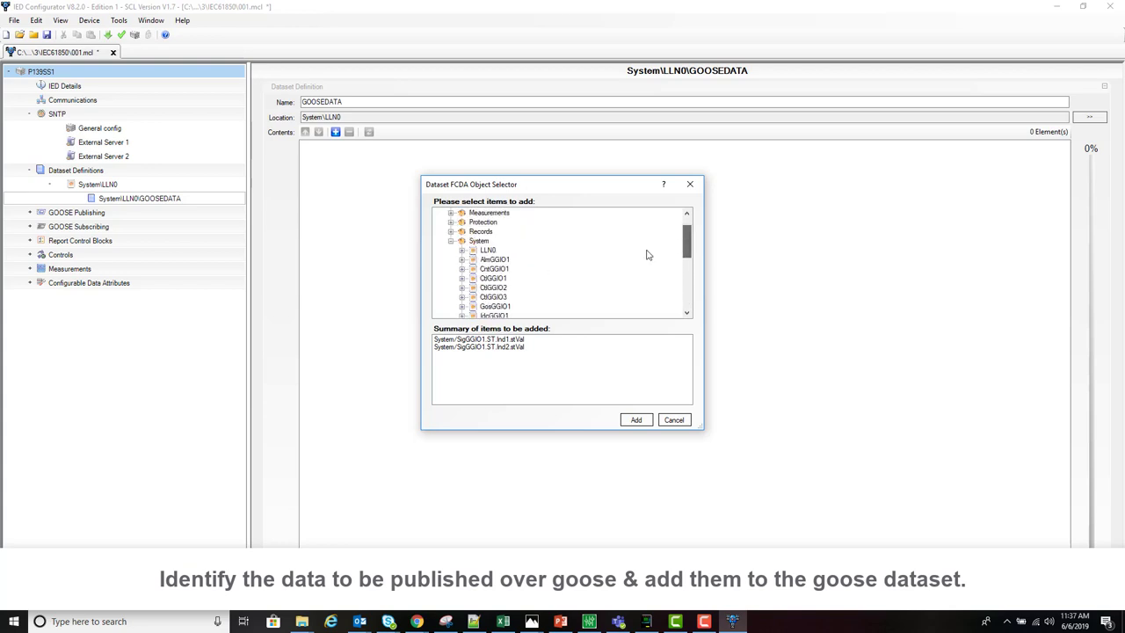
left_click(451, 243)
left_click(450, 242)
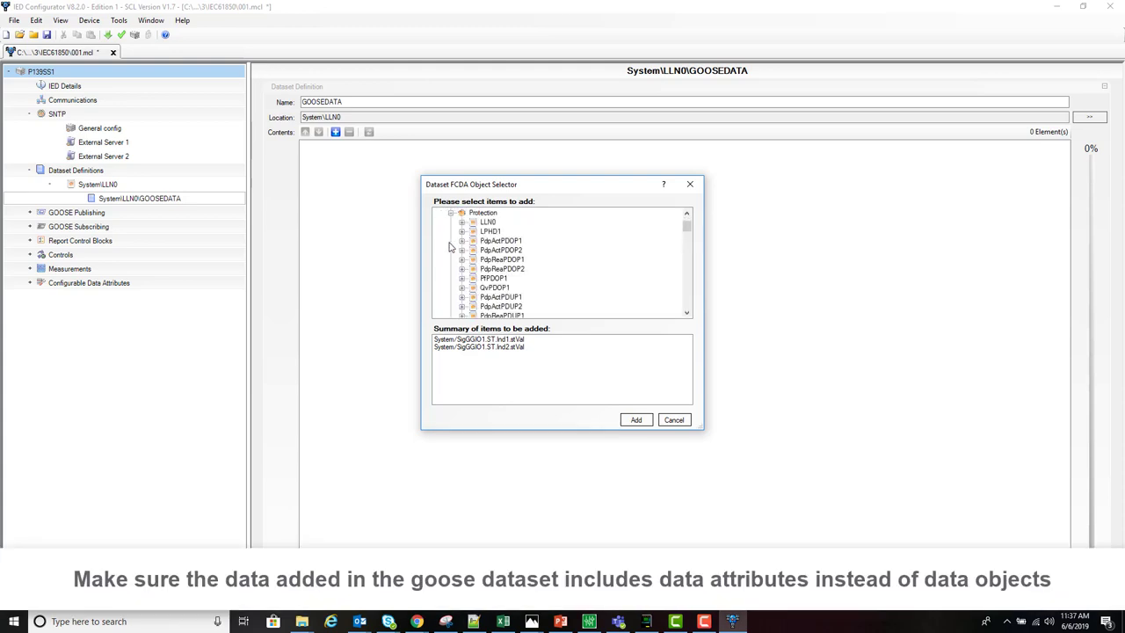
left_click_drag(687, 228, 686, 243)
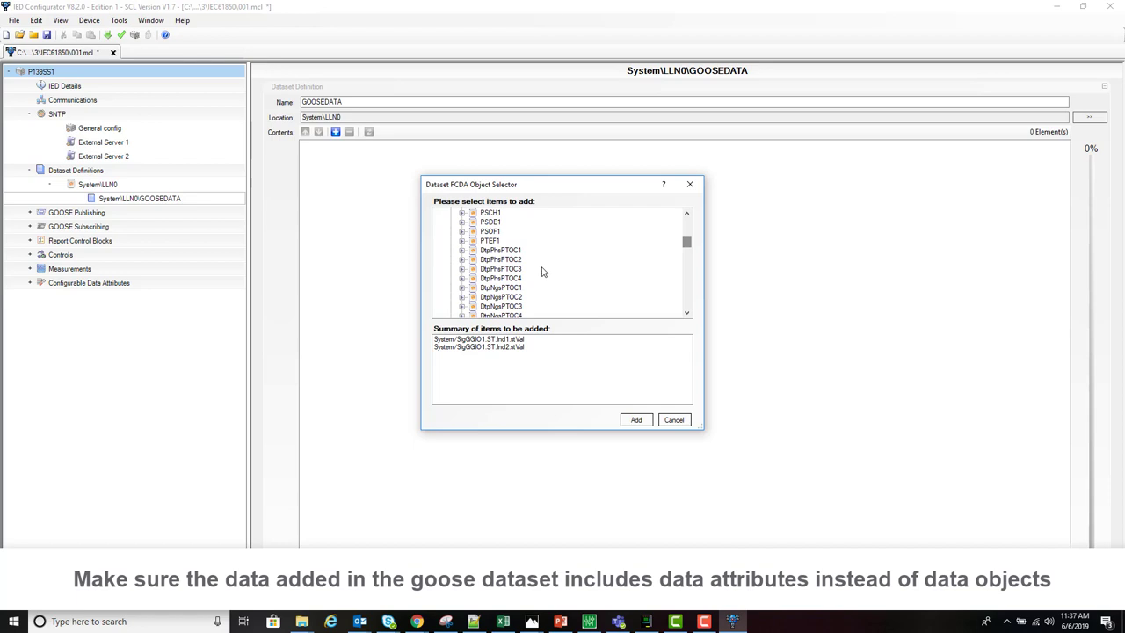
left_click(462, 251)
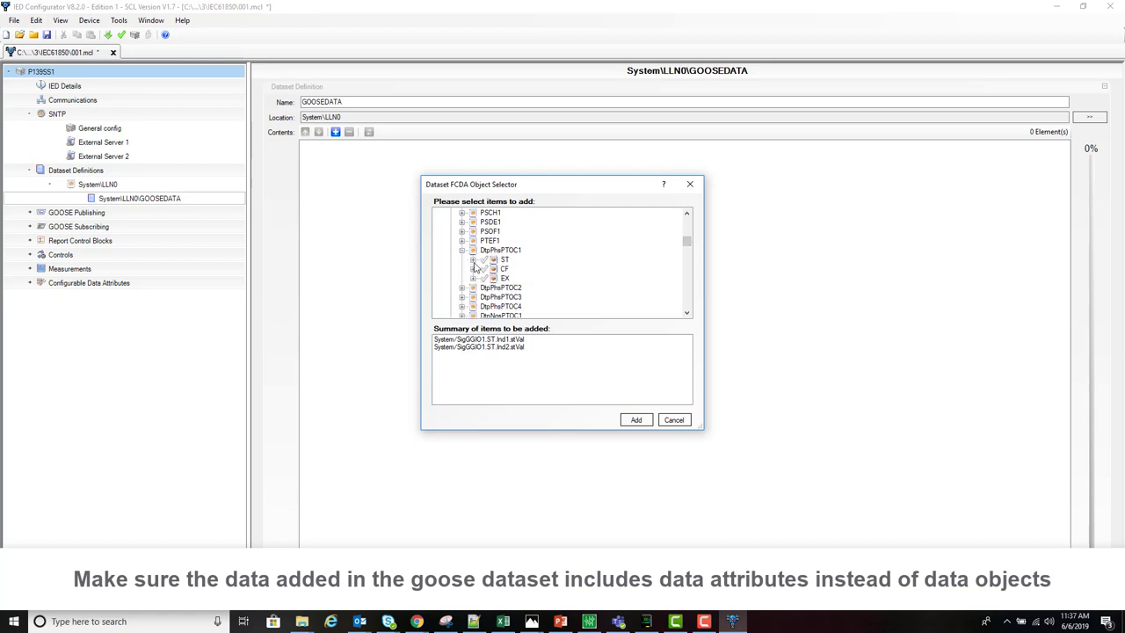
left_click(474, 261)
left_click(483, 296)
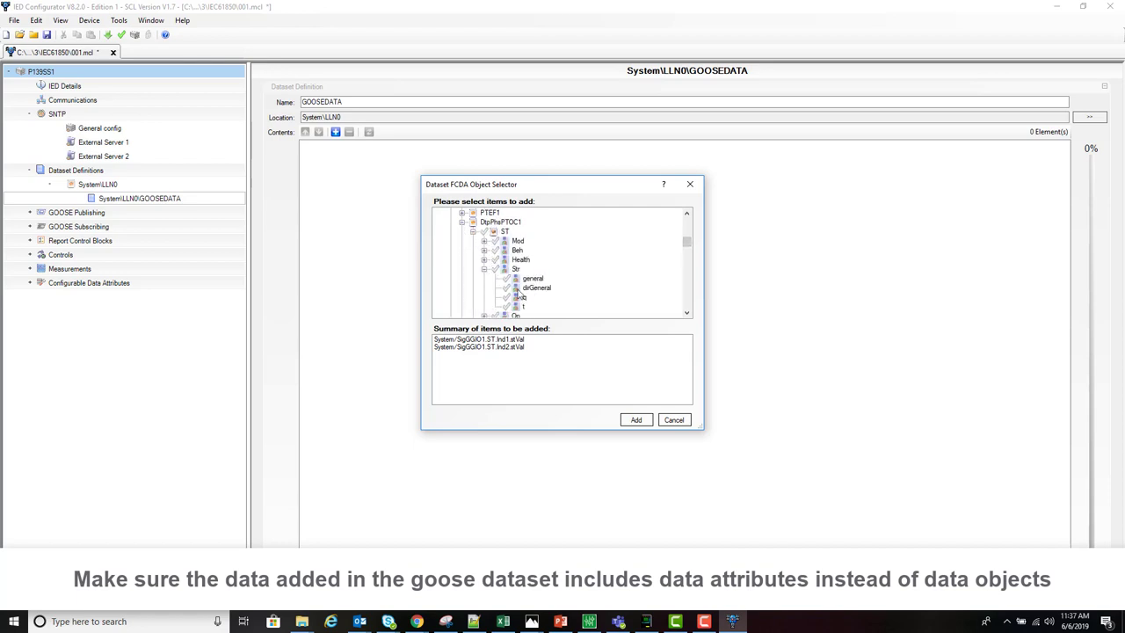
left_click(507, 278)
left_click(483, 269)
left_click(483, 277)
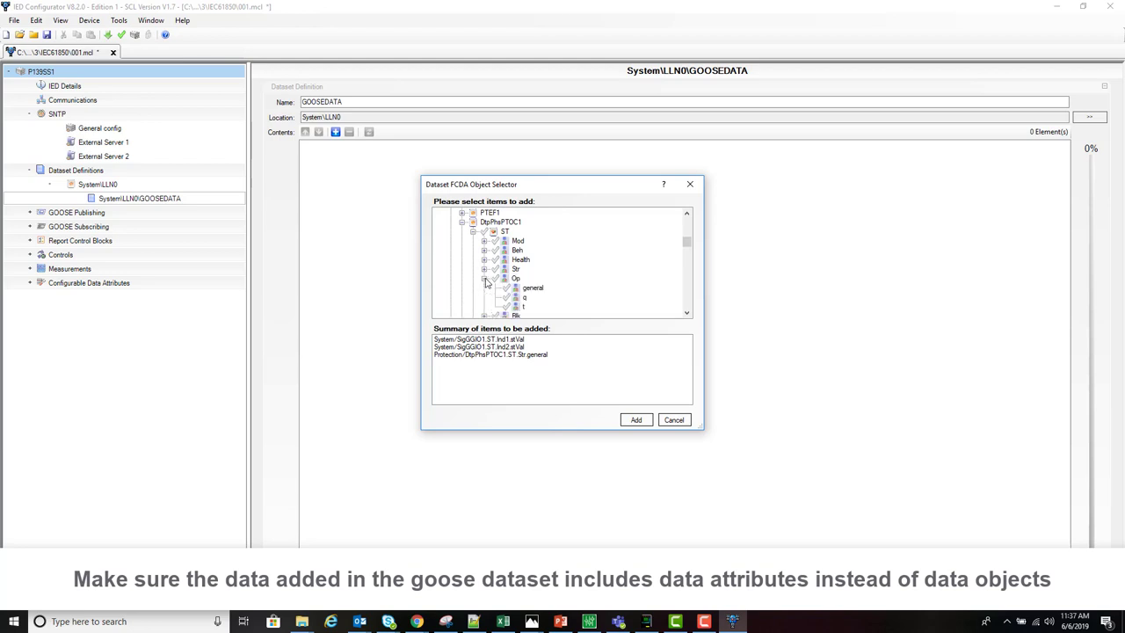
left_click(507, 288)
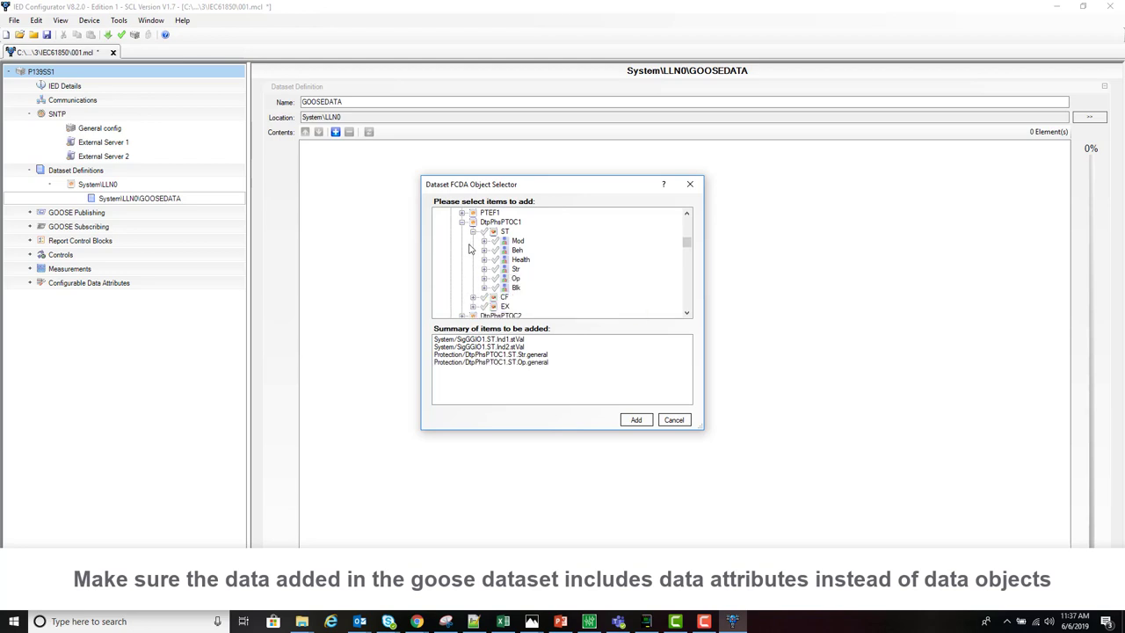
left_click(462, 221)
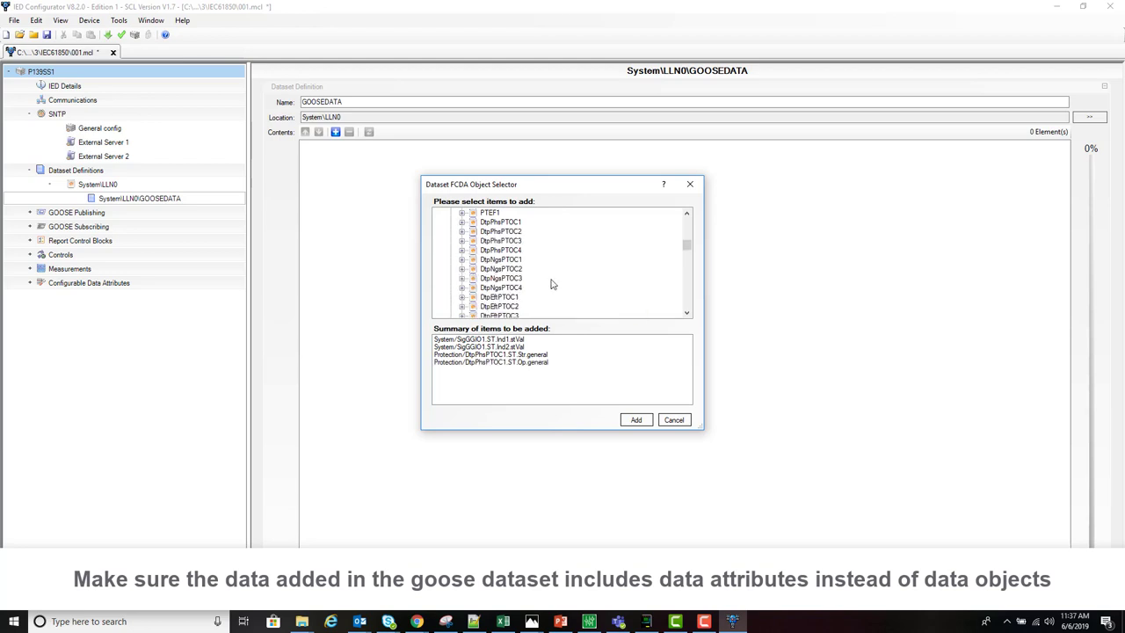
Step: Select the general attributes of Str and Op under Protection/FrqPTOF1.ST for the dataset
left_click(687, 313)
left_click(688, 313)
left_click(688, 313)
left_click(687, 313)
left_click(687, 312)
left_click(688, 312)
left_click(687, 312)
left_click(687, 313)
left_click(687, 313)
left_click(687, 313)
left_click(687, 313)
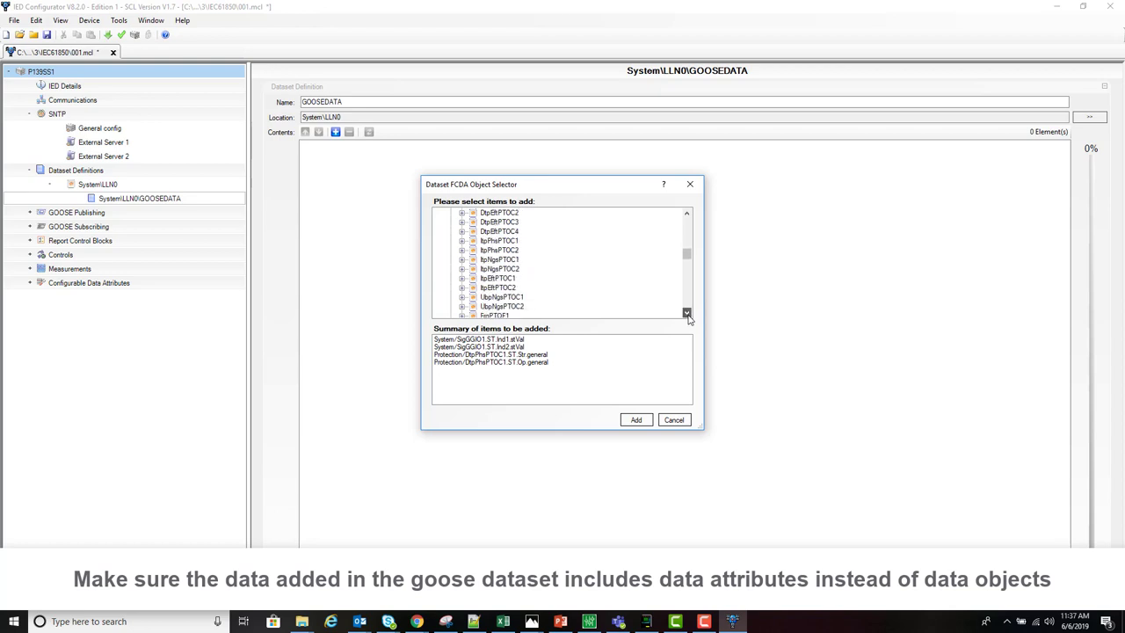
left_click(687, 313)
left_click(687, 312)
left_click(687, 313)
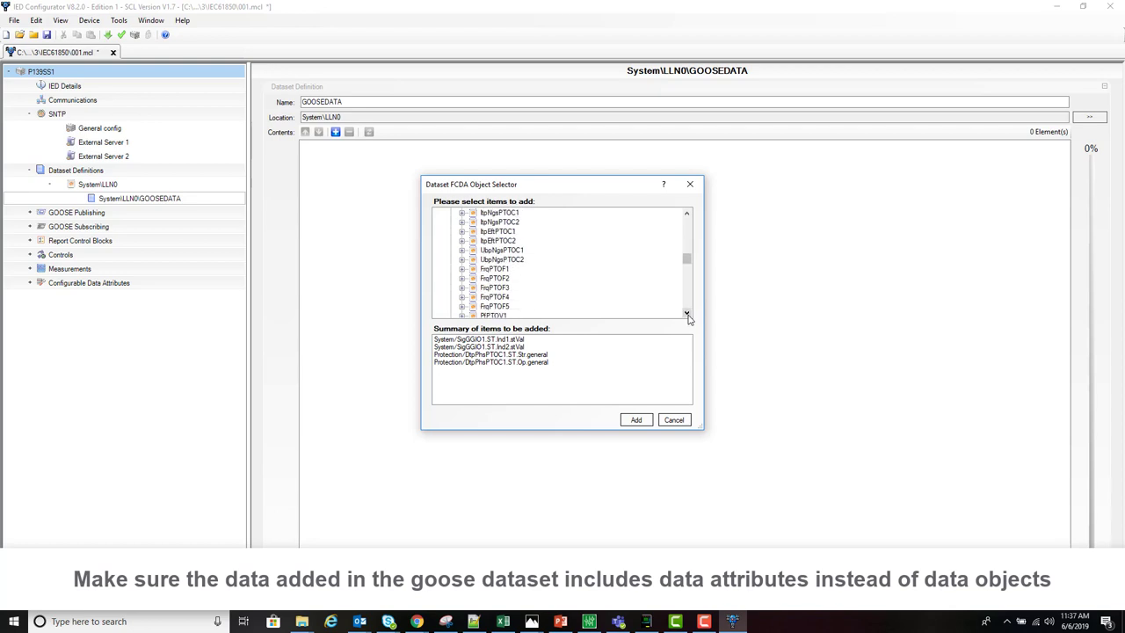
left_click(462, 269)
left_click(473, 279)
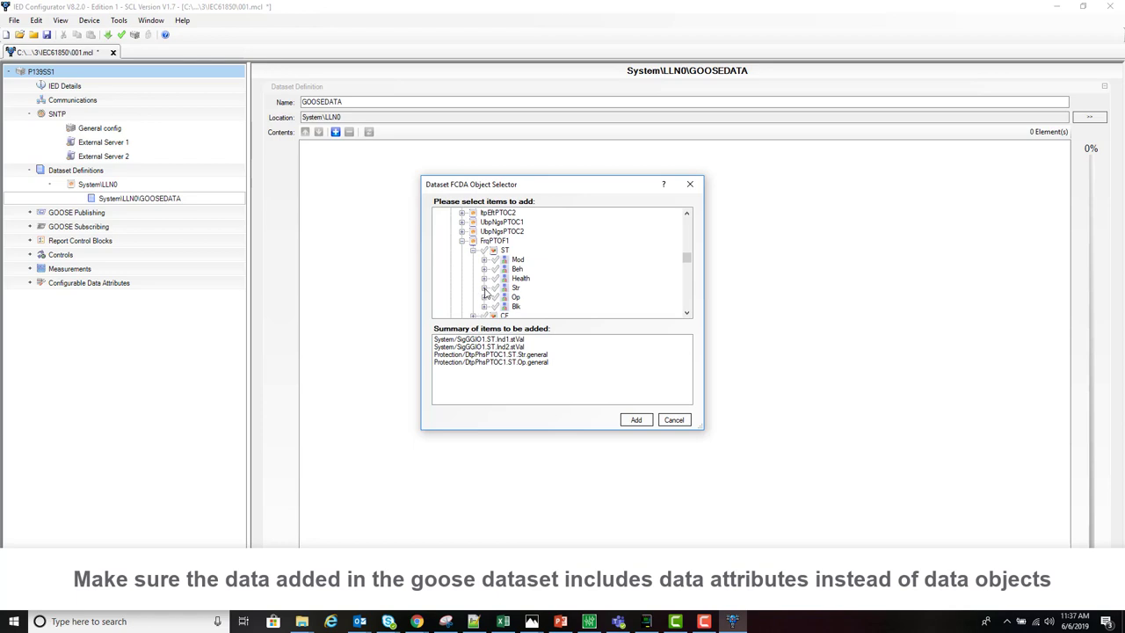
left_click(484, 288)
left_click(507, 278)
left_click(484, 269)
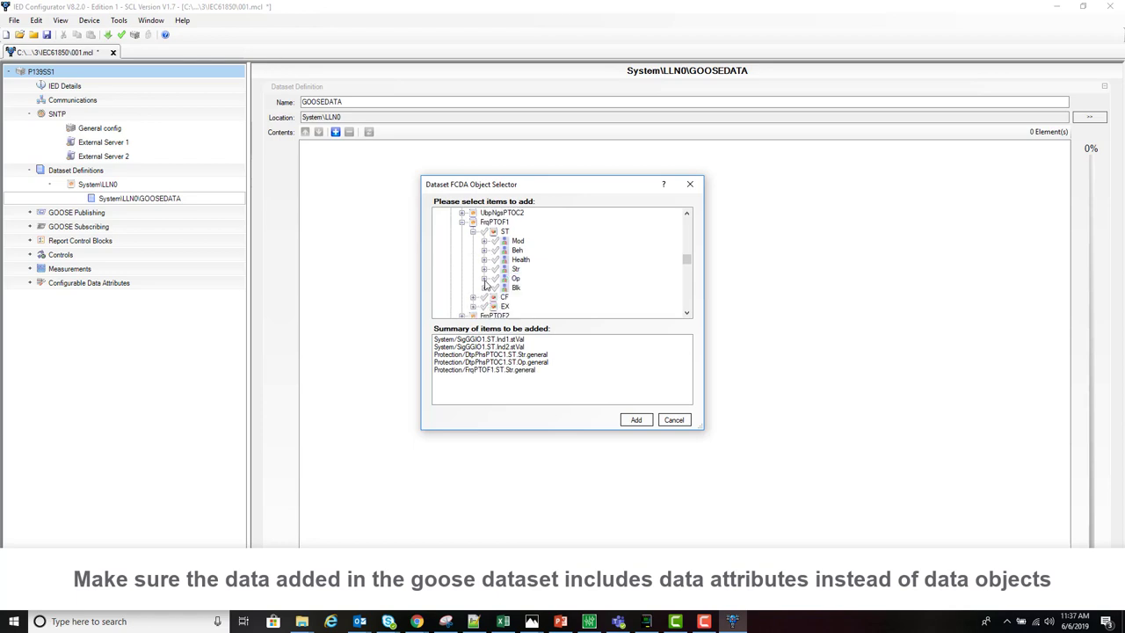
left_click(495, 279)
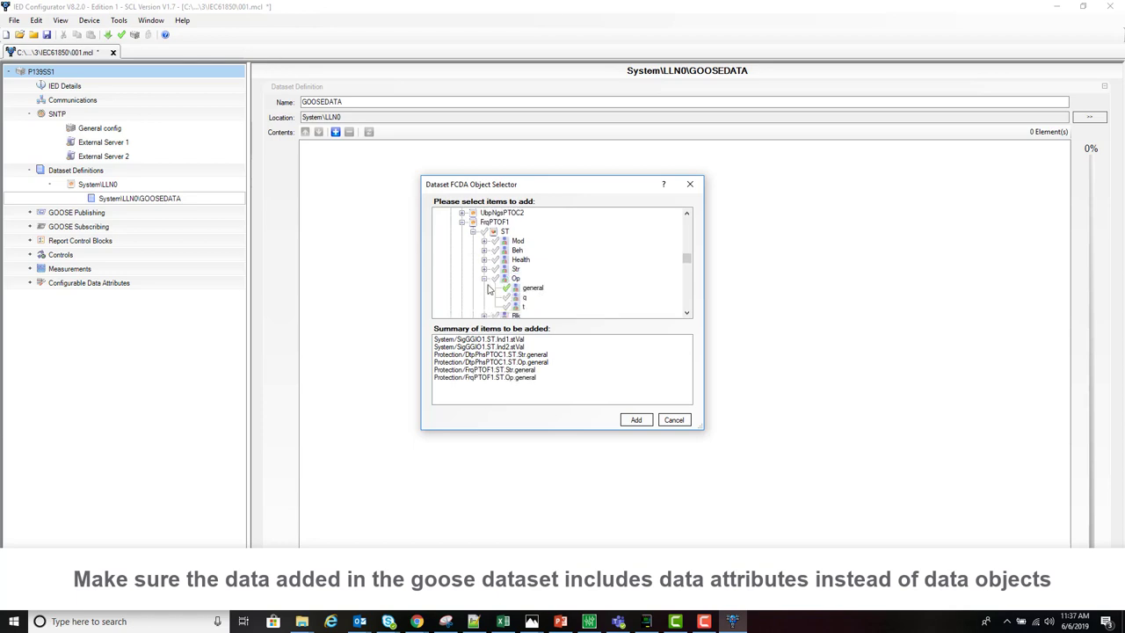
Step: Select the general attribute of Str under Protection/Vtp3phPTOV1.ST as a further dataset item
left_click(472, 231)
left_click(686, 312)
left_click(687, 312)
left_click(687, 313)
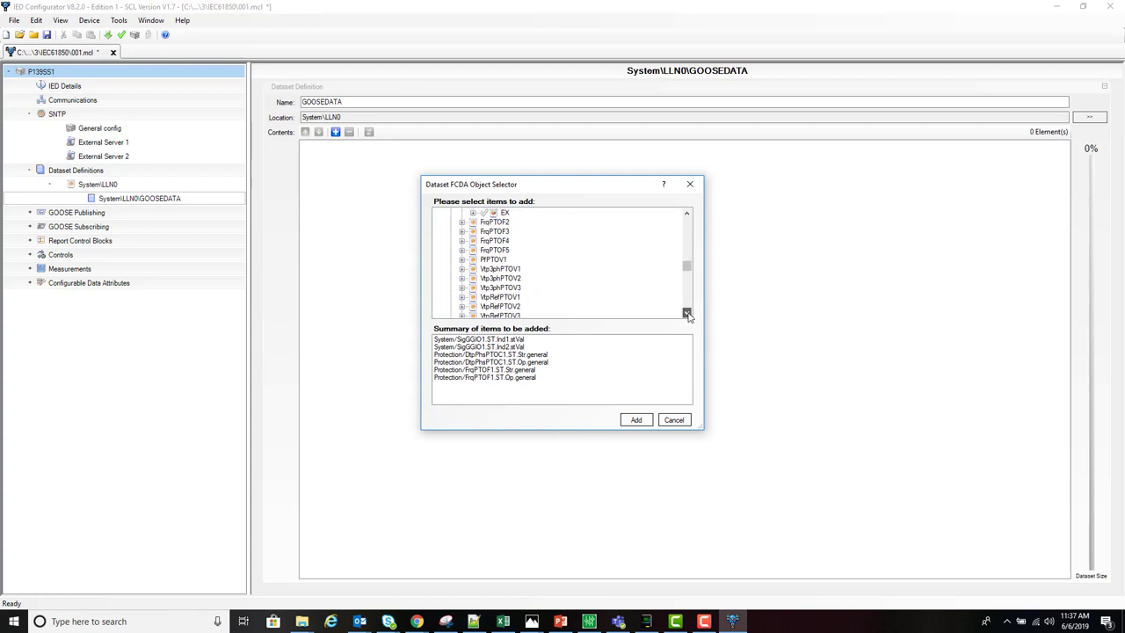
left_click(686, 313)
left_click(461, 260)
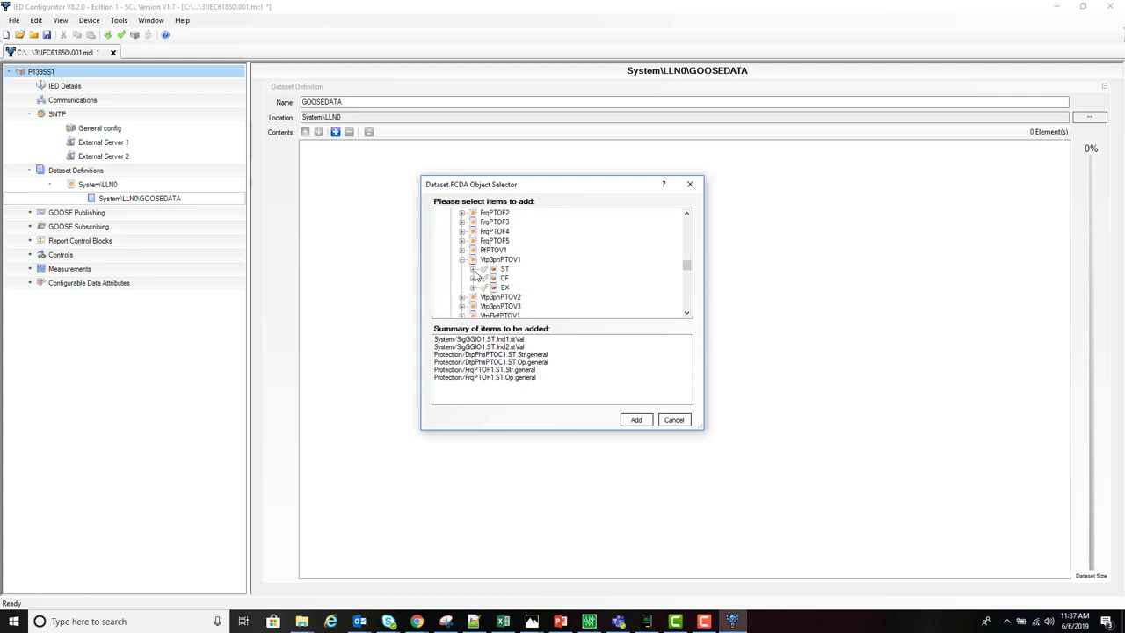
left_click(472, 269)
left_click(483, 287)
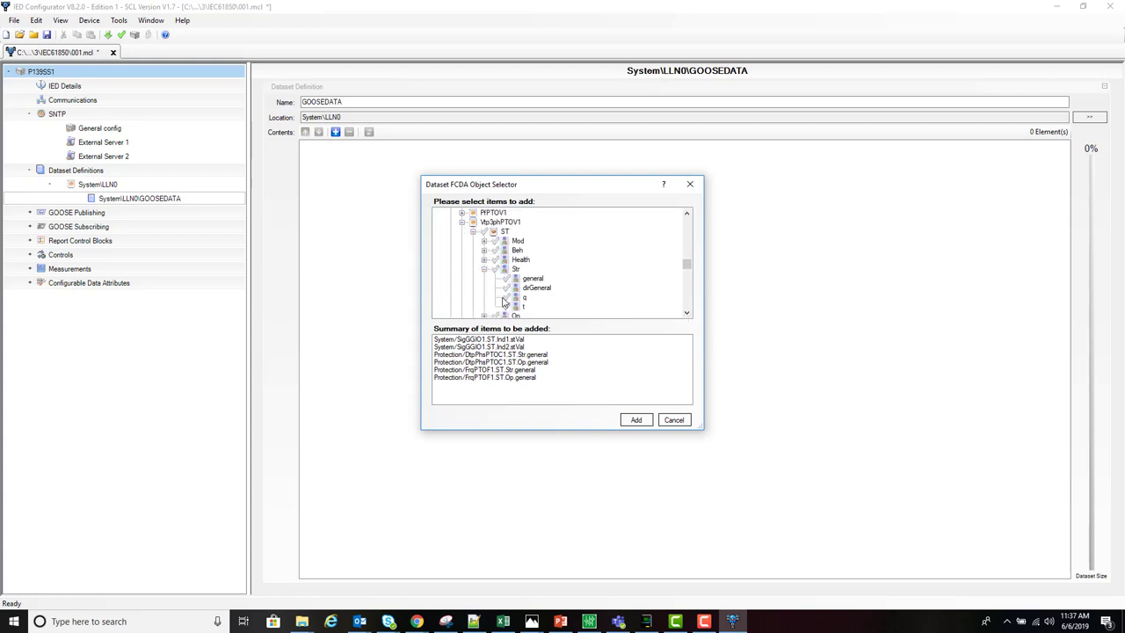
left_click(507, 279)
Step: Select the general attribute of Op under Protection/Vtp3phPTOV1.ST for the dataset
left_click(483, 269)
left_click(484, 278)
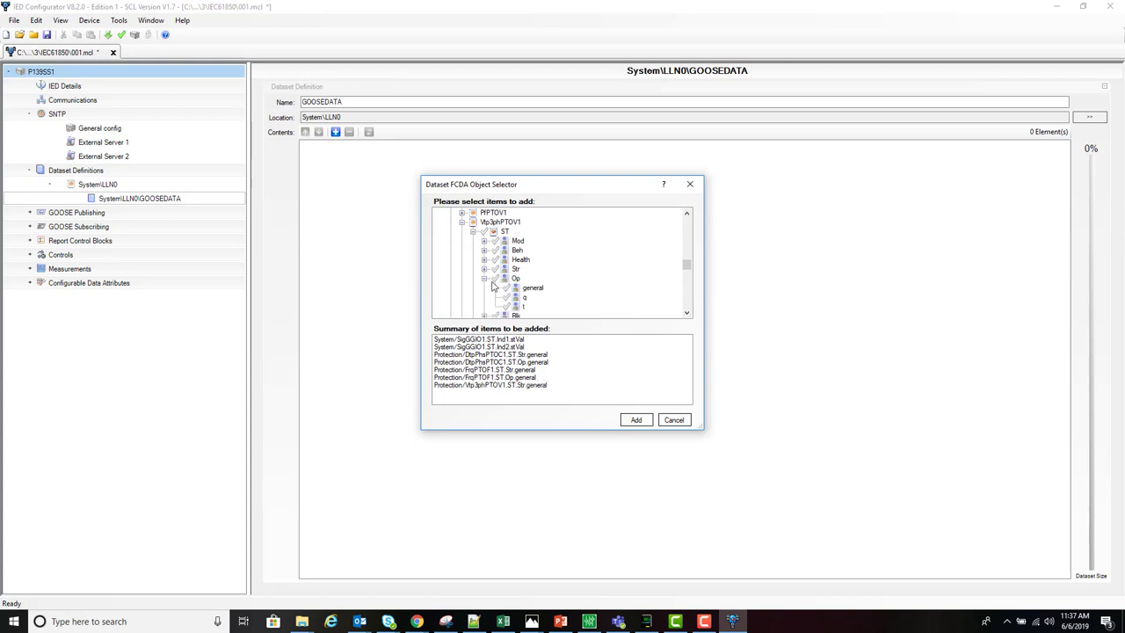
left_click(508, 288)
left_click(483, 278)
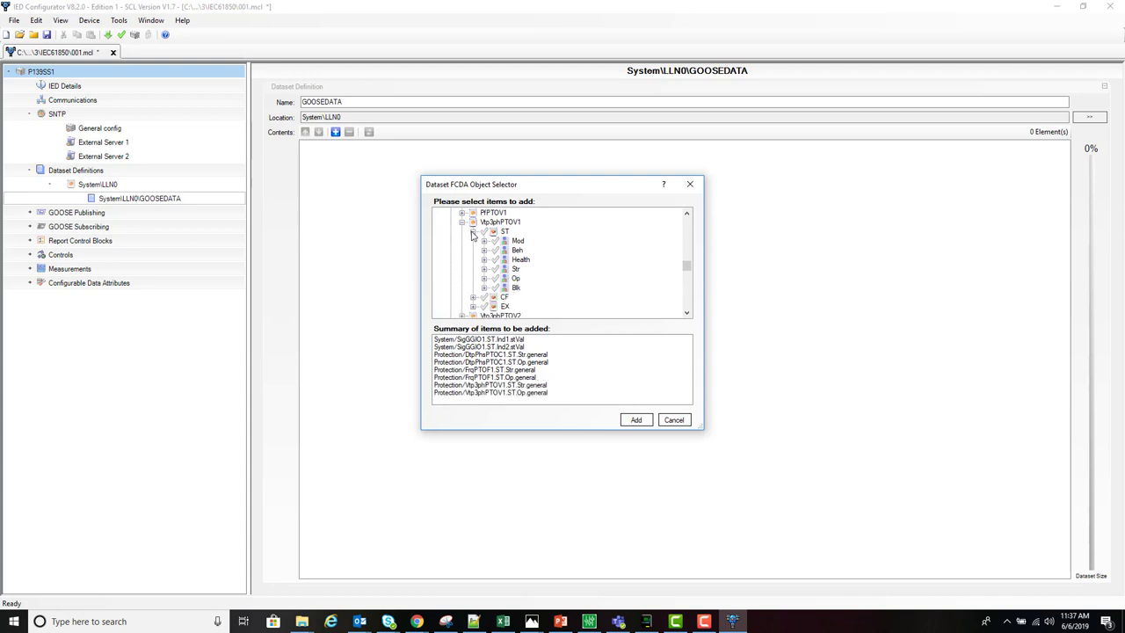
left_click(472, 231)
left_click(463, 222)
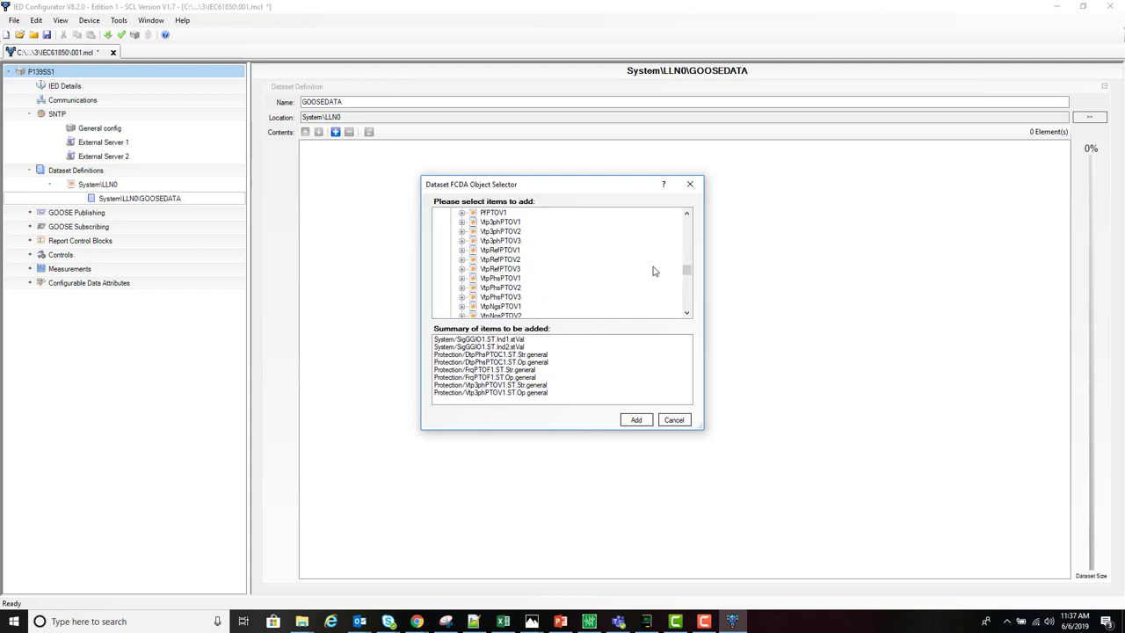
Step: Select the general attributes of Str and Op under Protection/Vtp3phPTUV1.ST and add all selected items to the GOOSEDATA dataset
left_click_drag(688, 271, 689, 294)
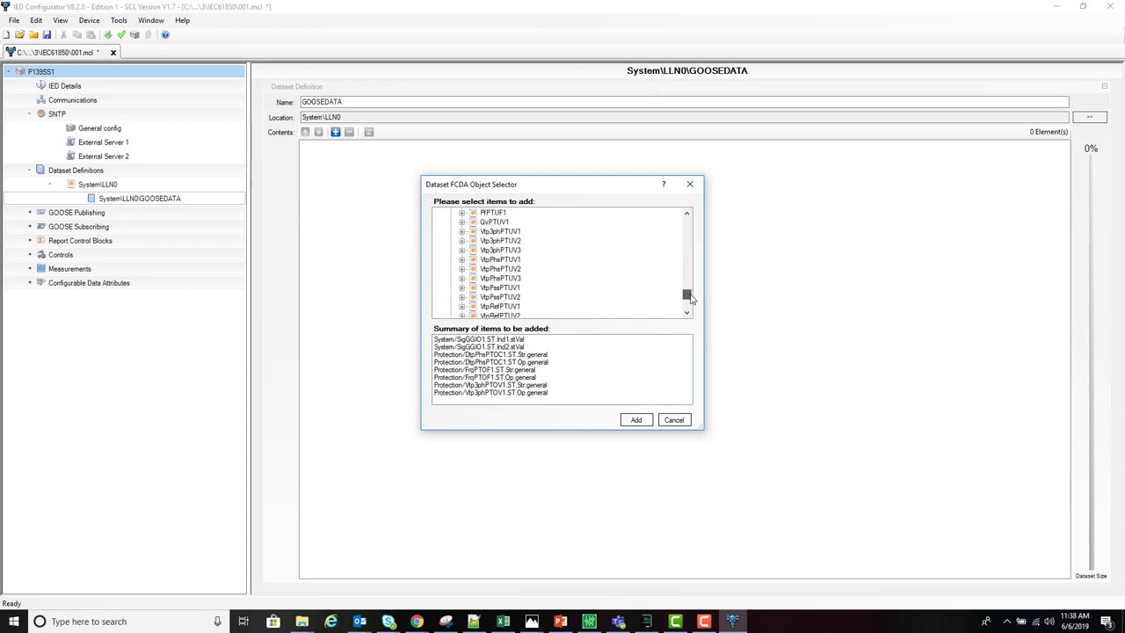
left_click(462, 231)
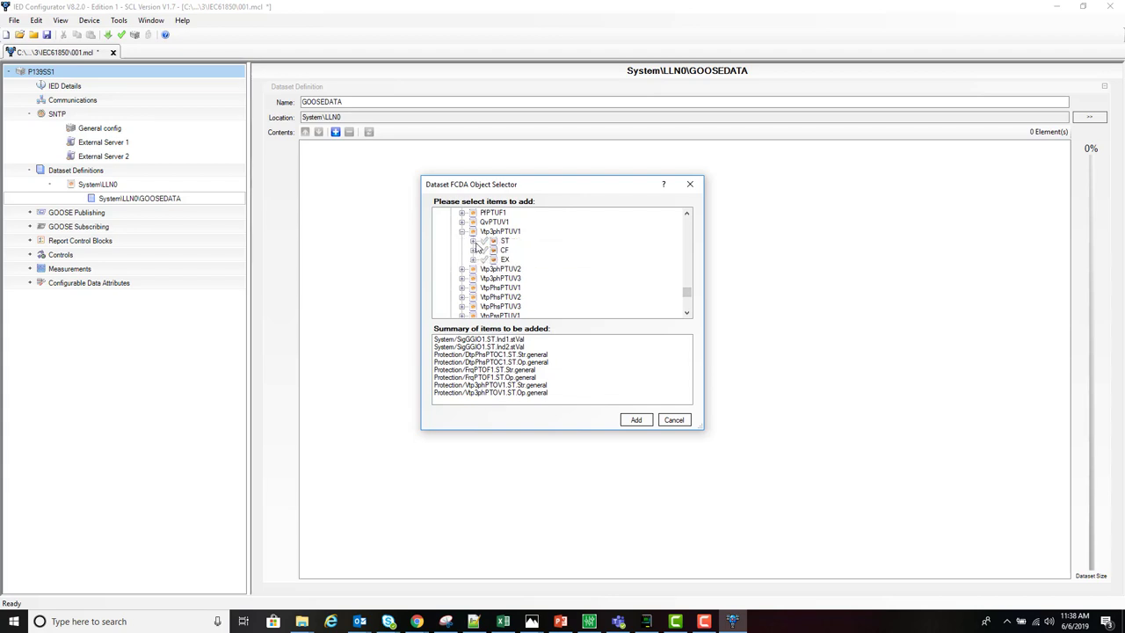
left_click(473, 241)
left_click(484, 279)
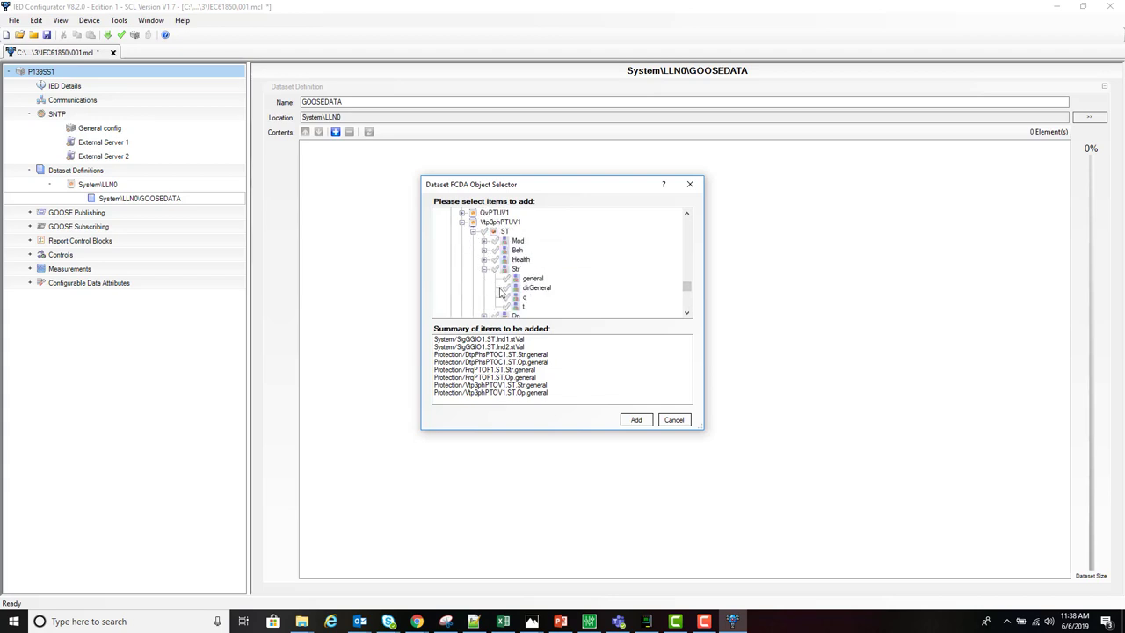
left_click(483, 269)
left_click(483, 278)
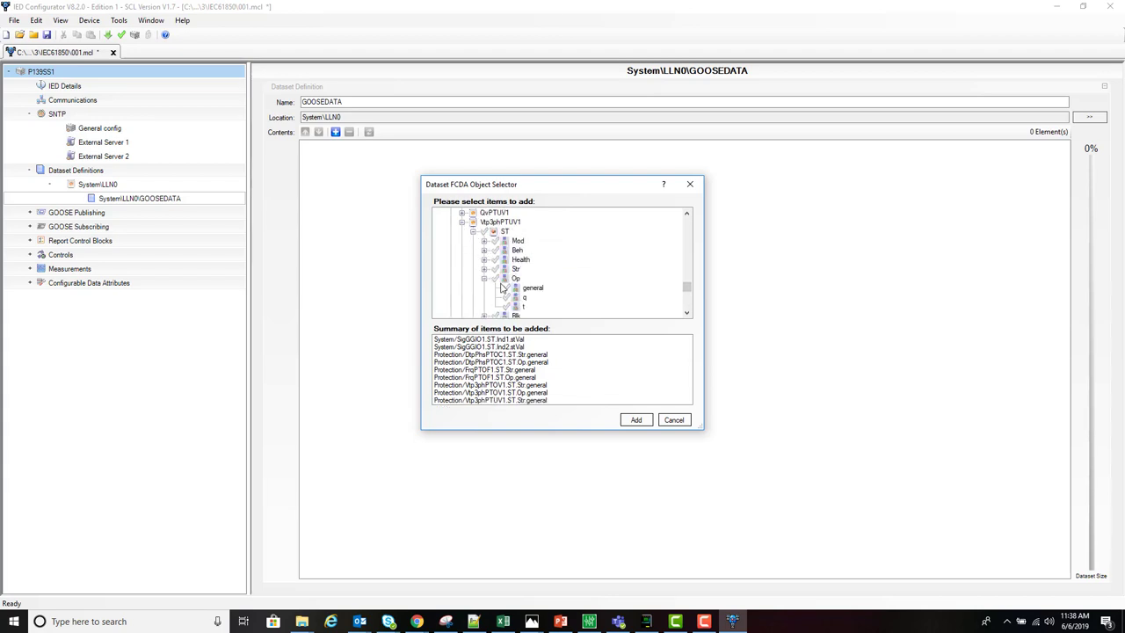
left_click(509, 290)
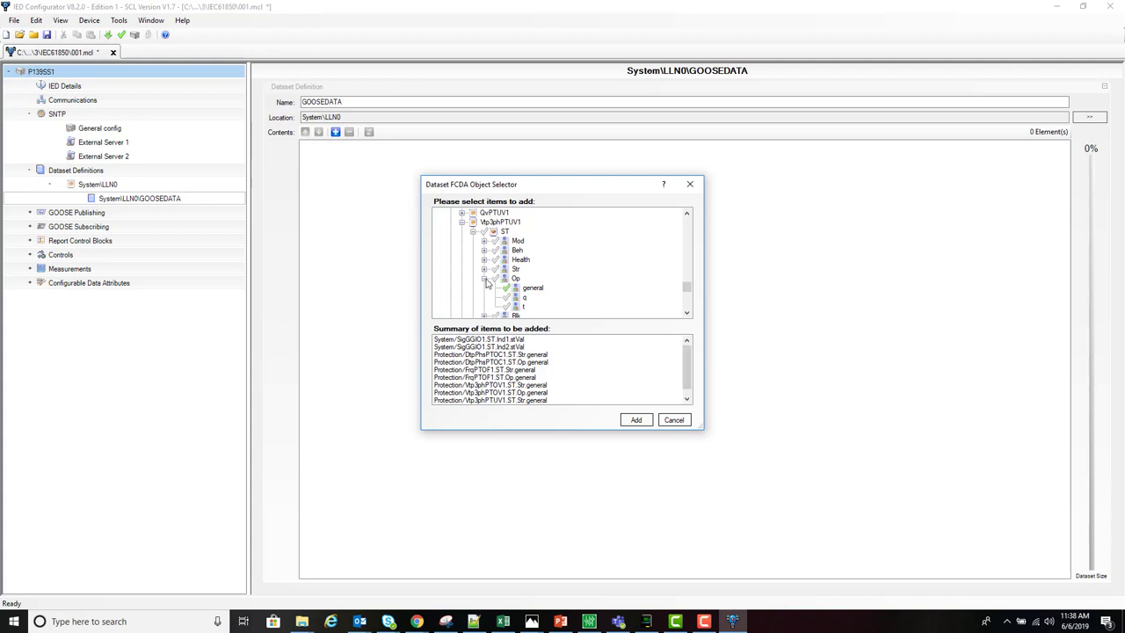
left_click(473, 231)
left_click(461, 222)
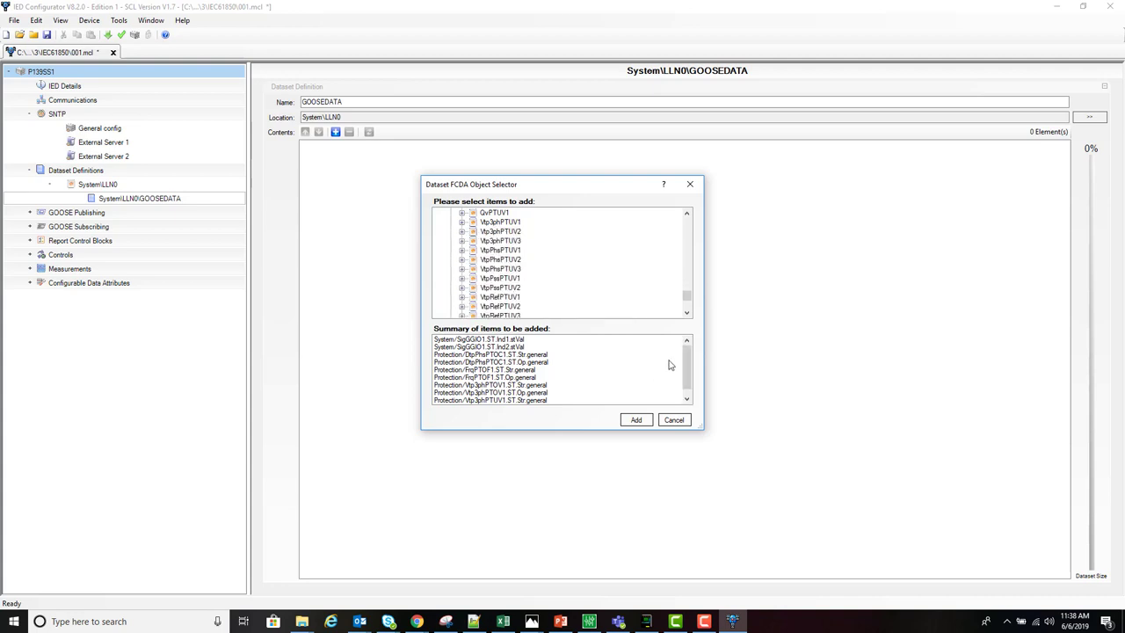
left_click(640, 419)
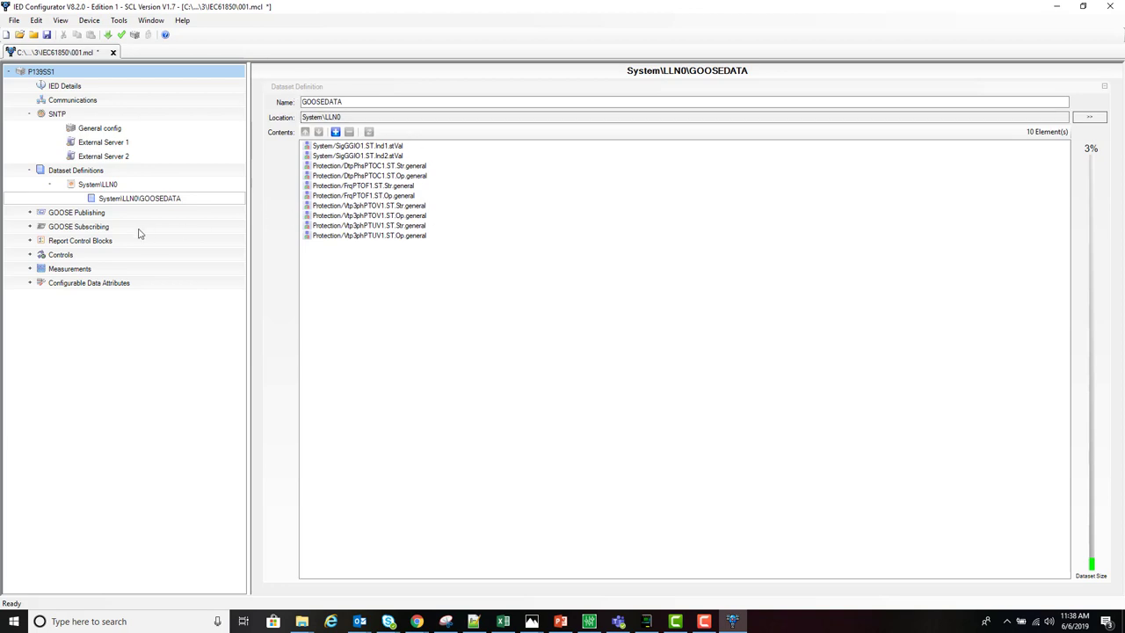
Step: Open the GOOSE publishing control block System\LLN0\gcb01 and set its Application ID (hex) to 139
left_click(50, 186)
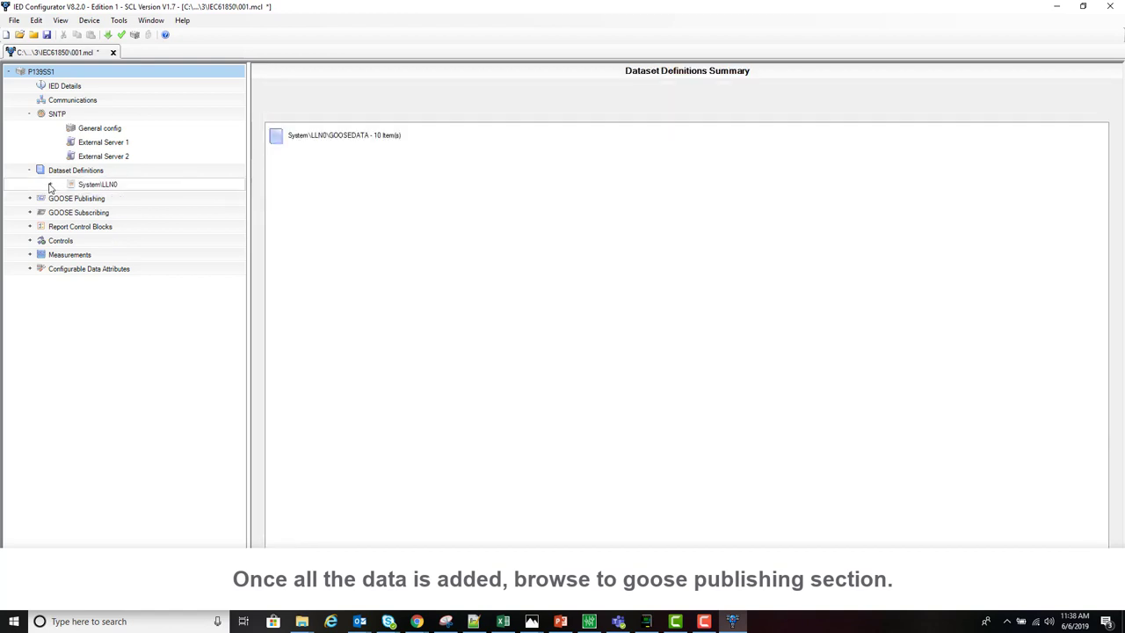
left_click(30, 170)
left_click(35, 185)
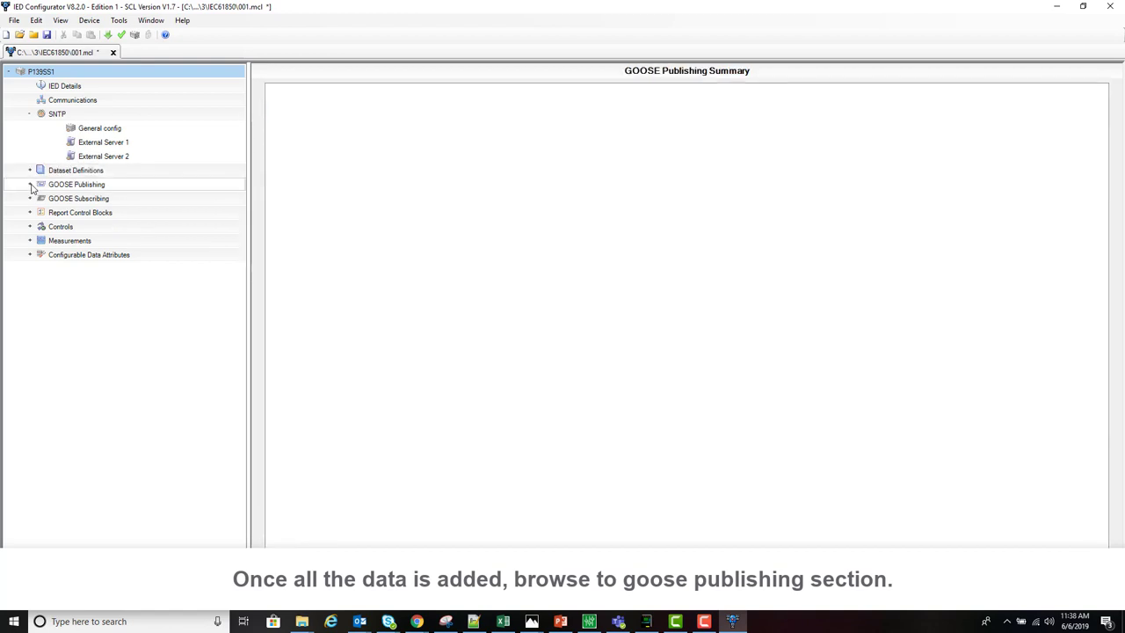
double_click(95, 187)
double_click(102, 200)
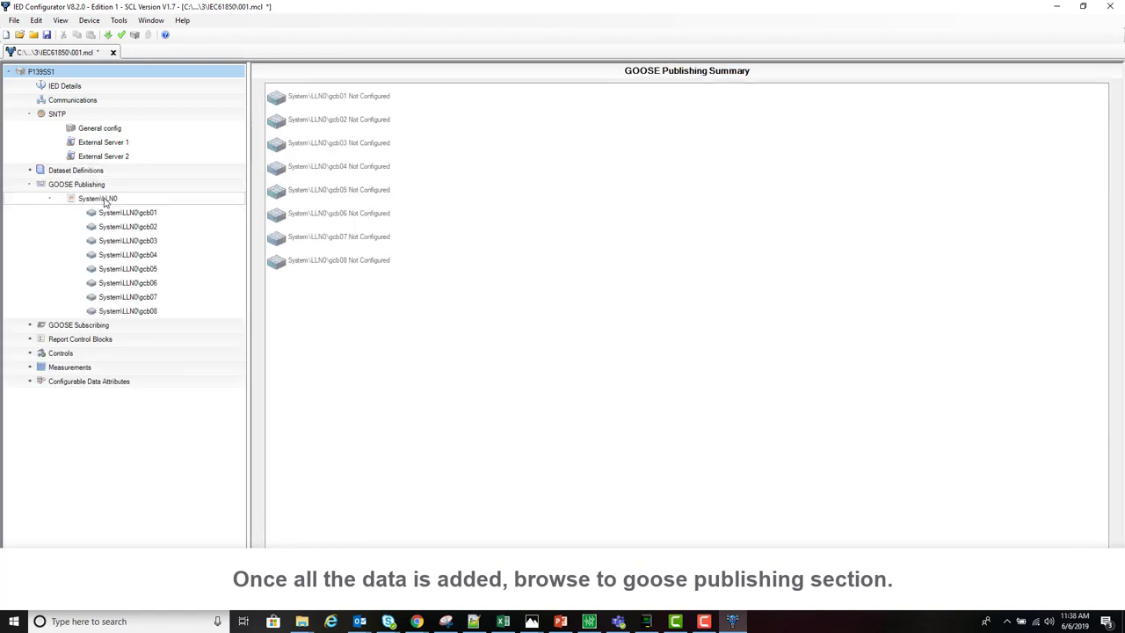
left_click(145, 214)
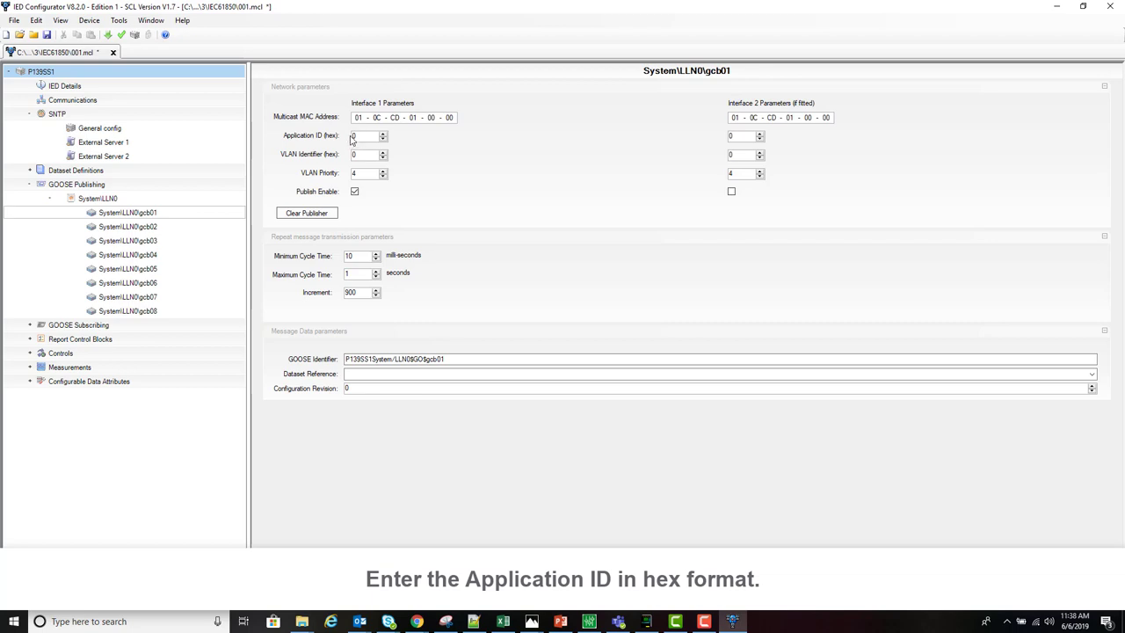
double_click(361, 137)
type("139")
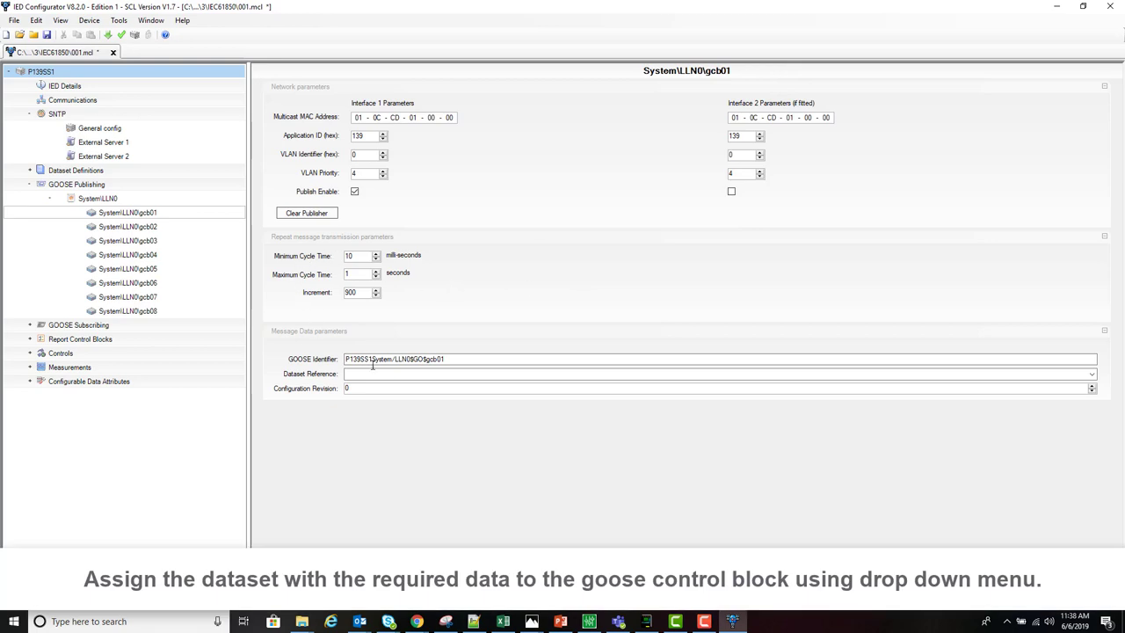
Step: Assign P139SS1System/LLN0$GOOSEDATA as the dataset reference of control block gcb01
left_click(1090, 375)
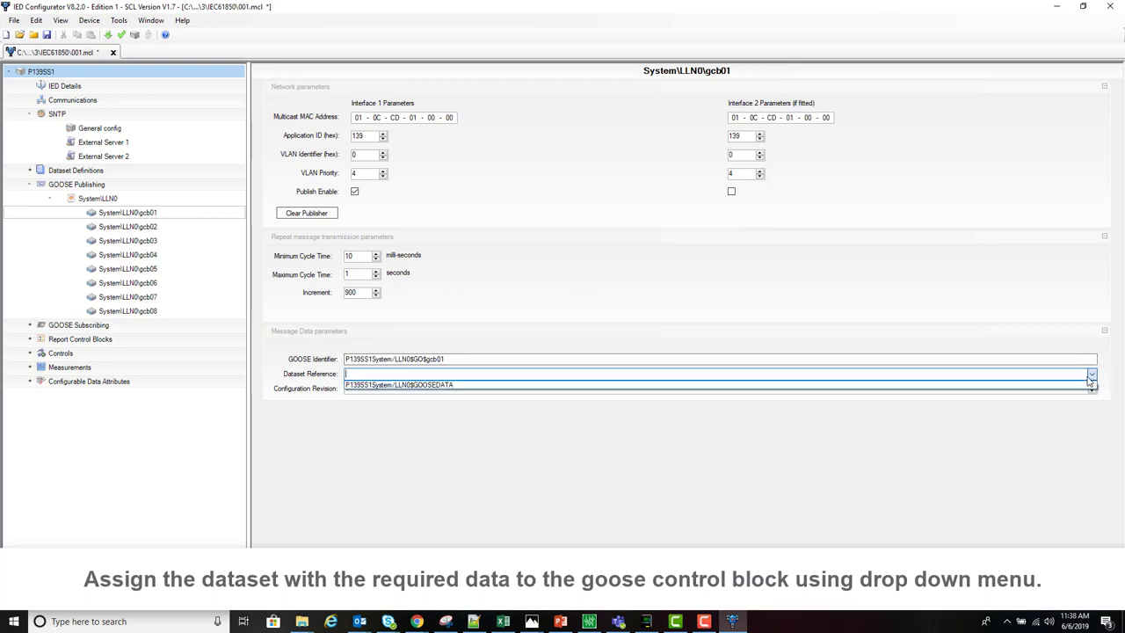
left_click(422, 385)
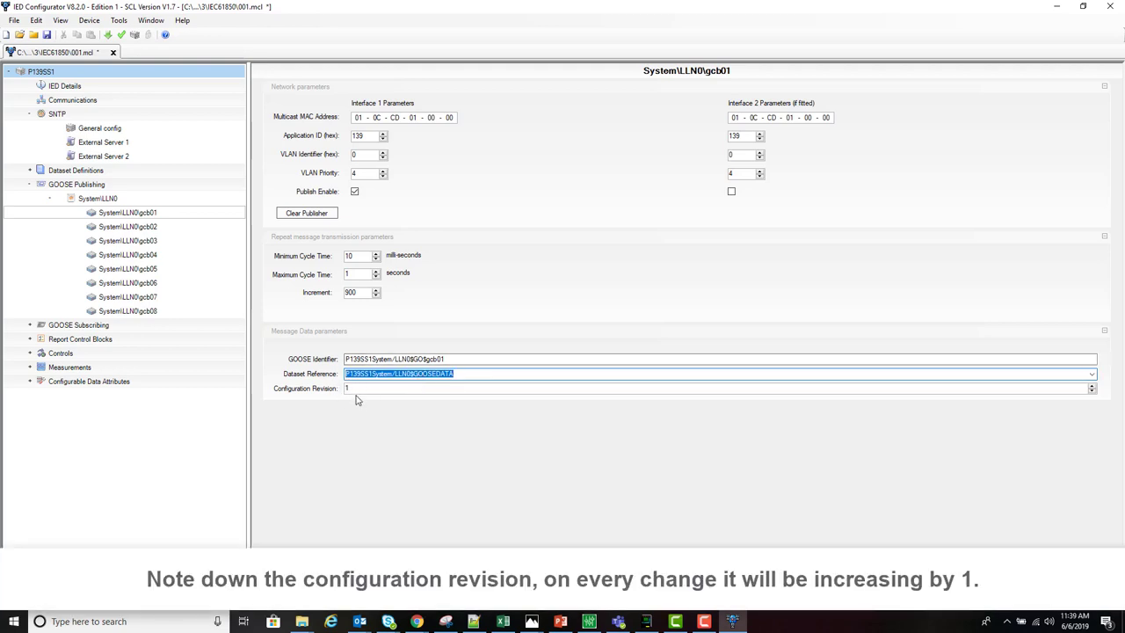
left_click(127, 217)
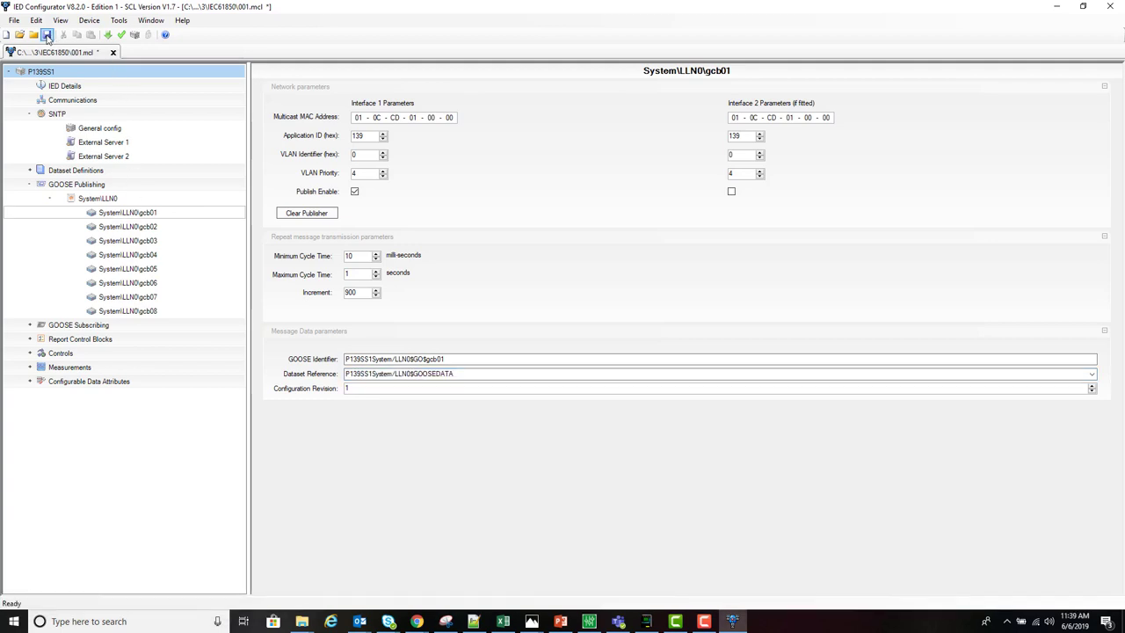
Step: Save the IED configuration file and validate the configuration
key("ctrl+s")
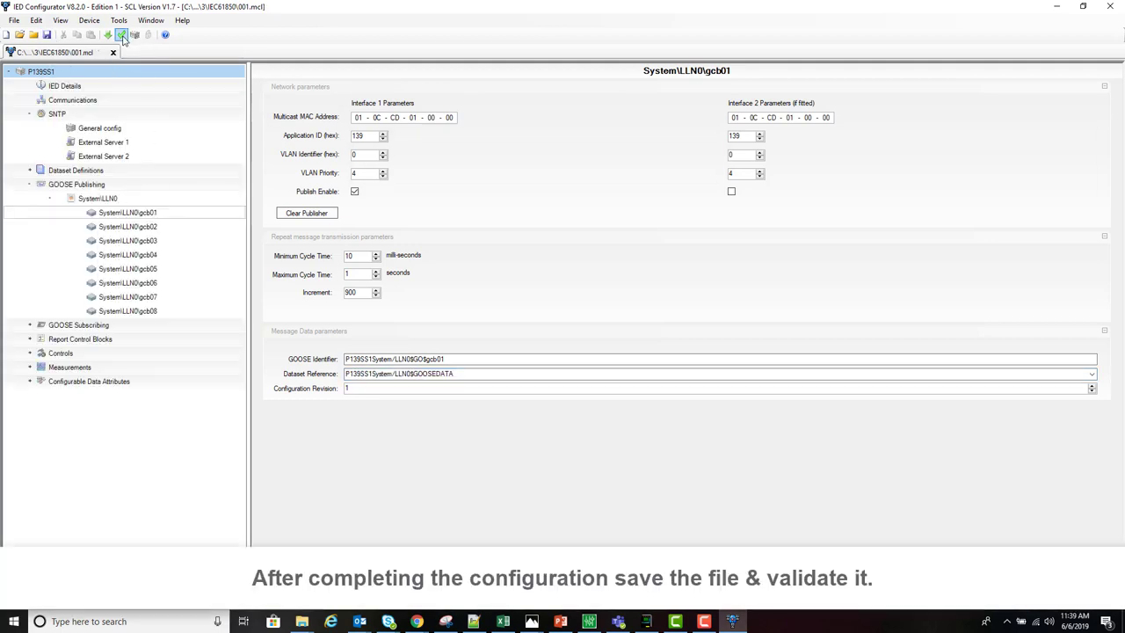
left_click(123, 35)
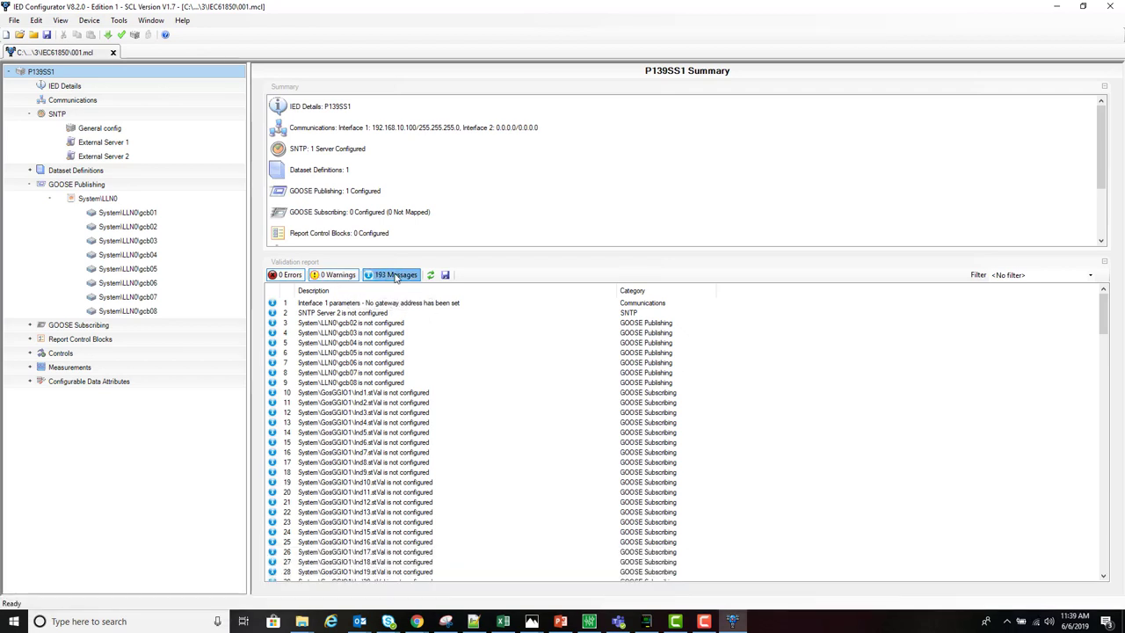
left_click(101, 215)
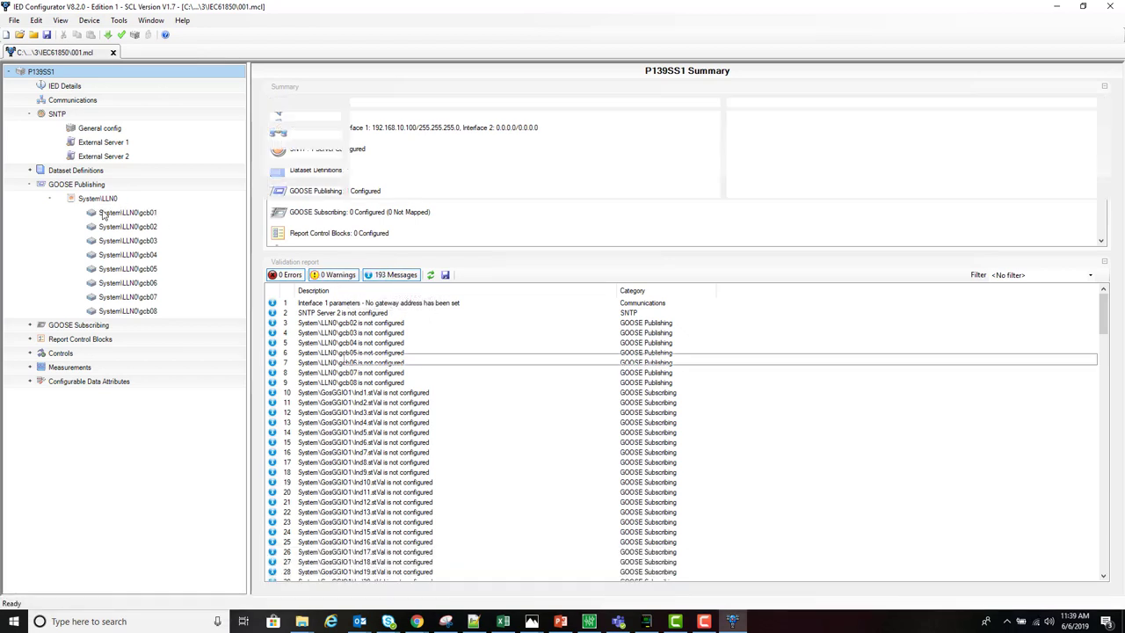
left_click(50, 201)
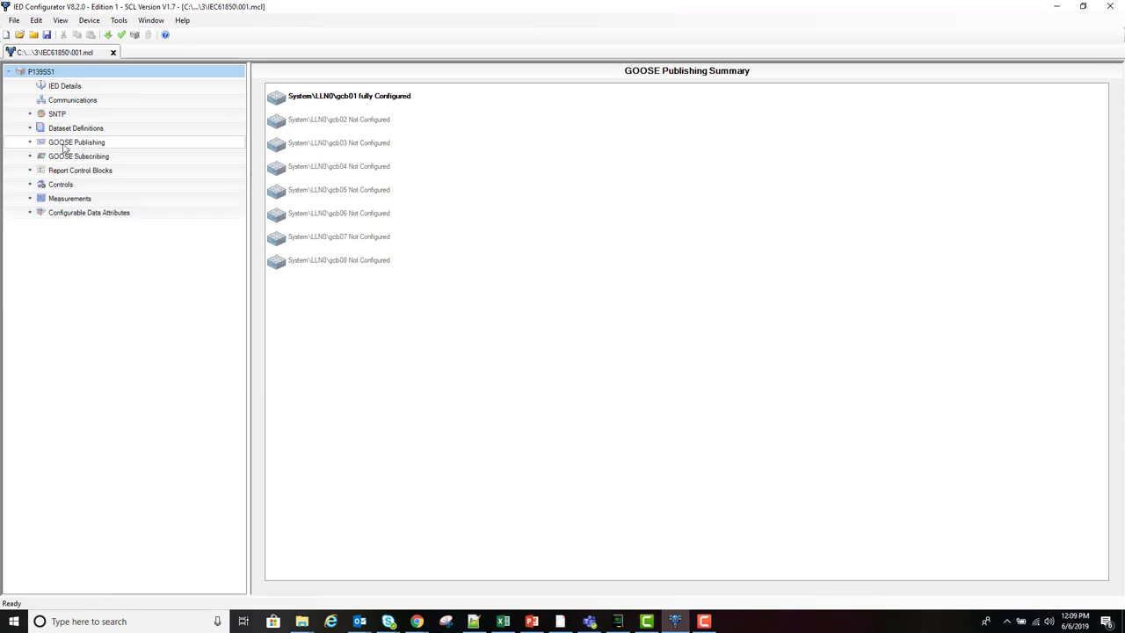
Step: Export the configuration to SCL as a CID file named P139 on the Desktop
left_click(119, 19)
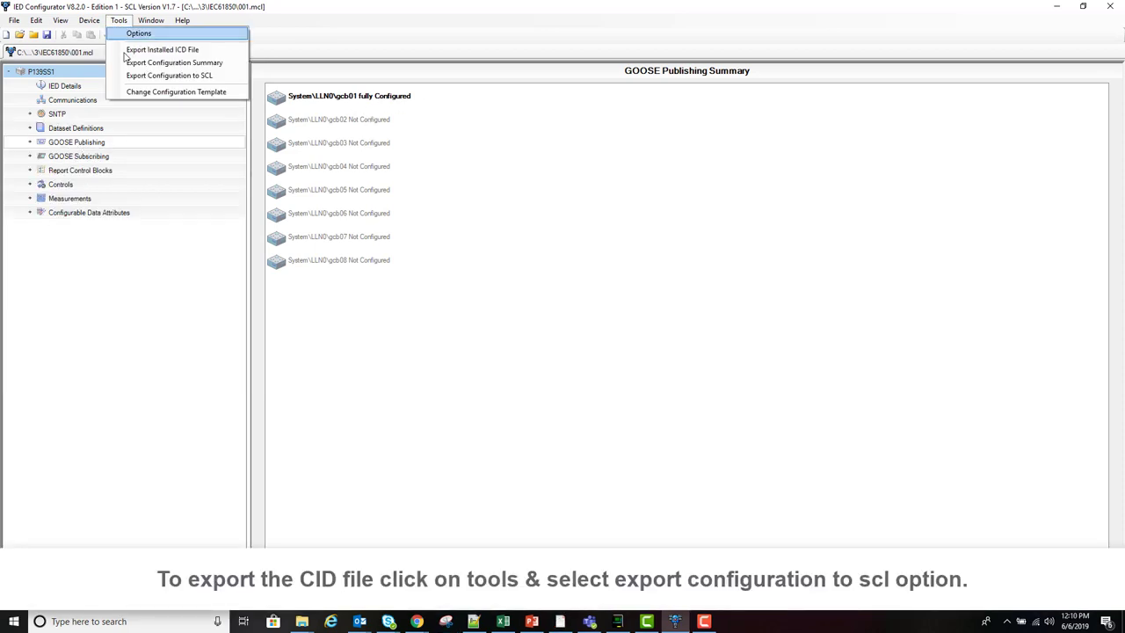
left_click(167, 79)
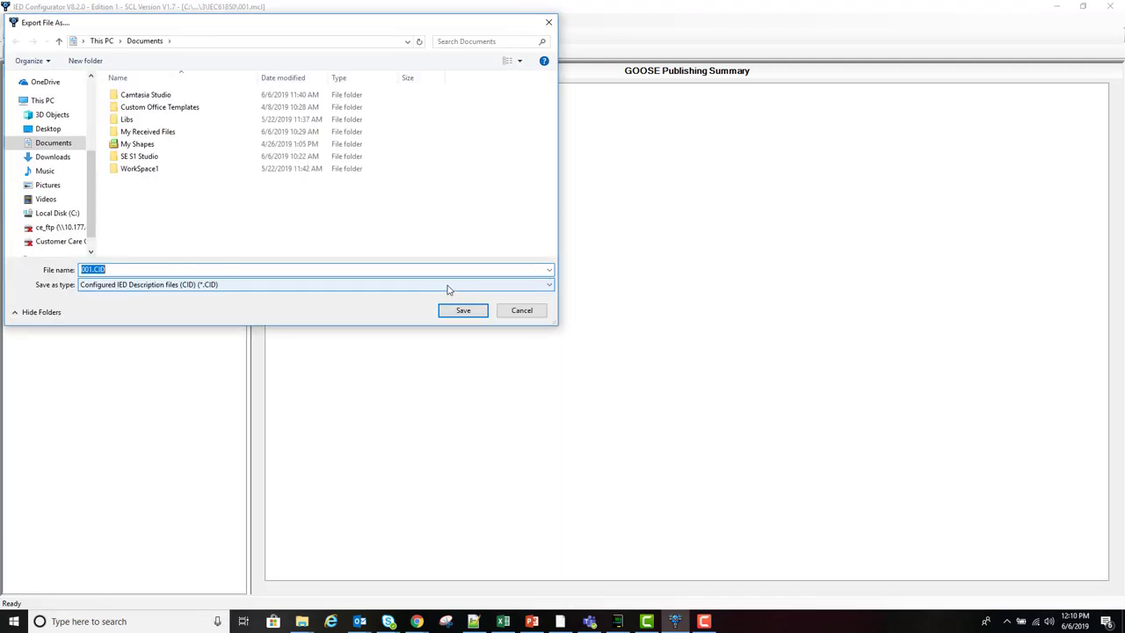
left_click(49, 128)
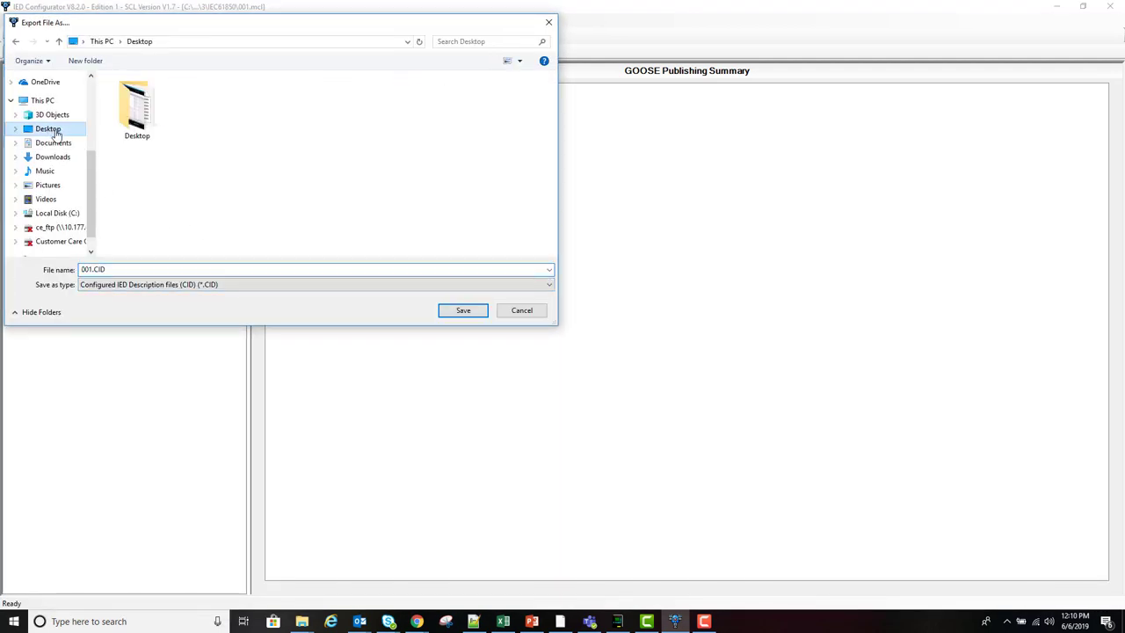
double_click(140, 269)
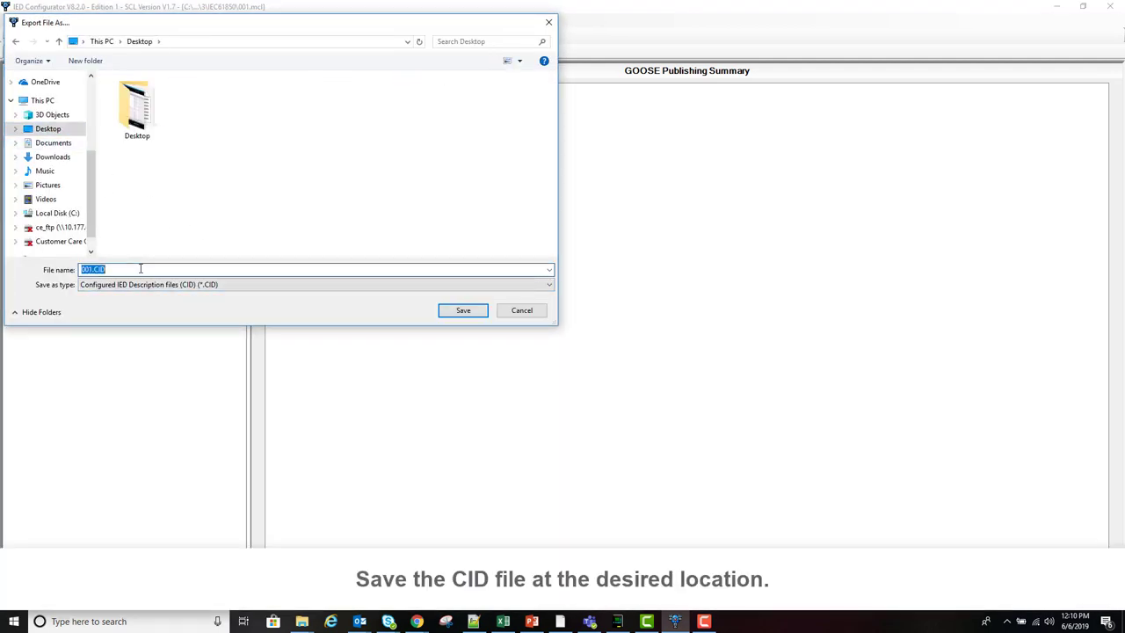
type("P139")
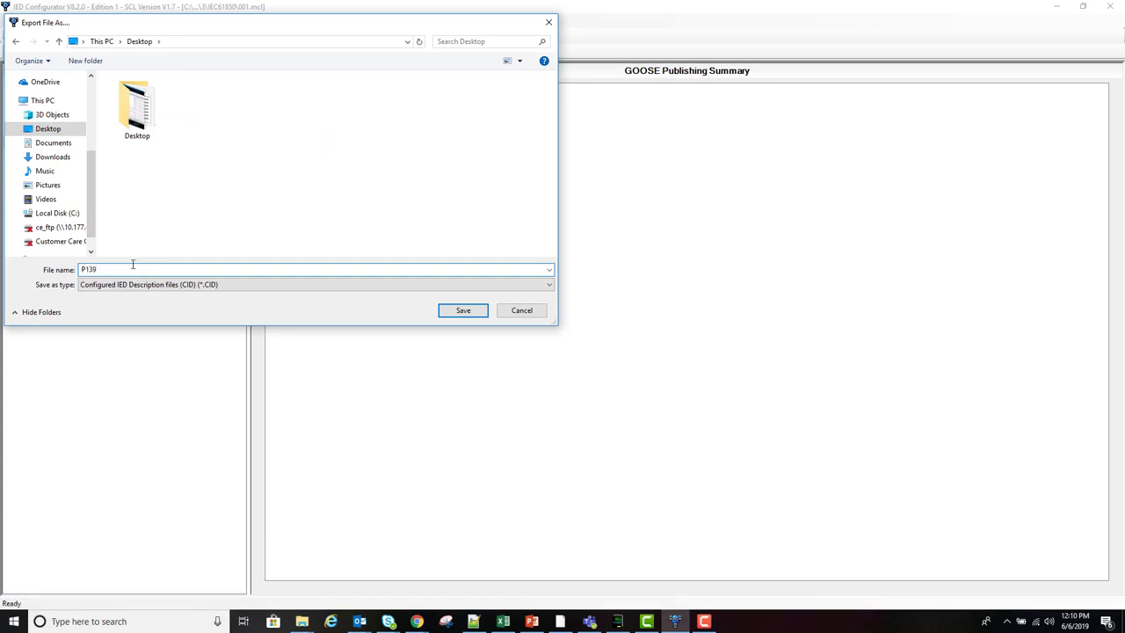
left_click(466, 314)
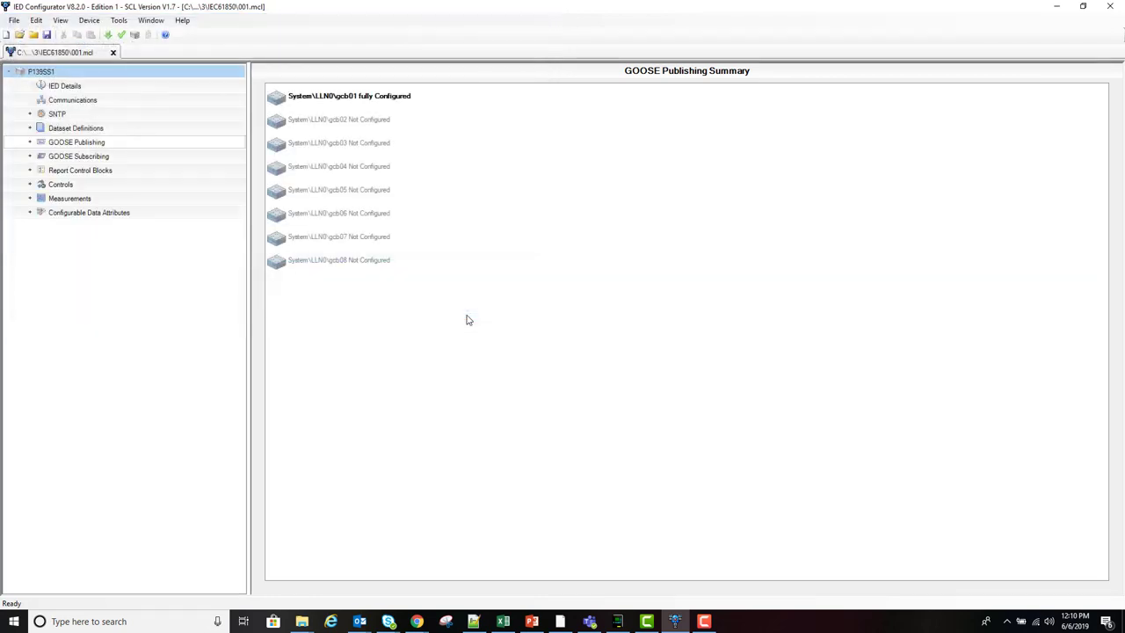